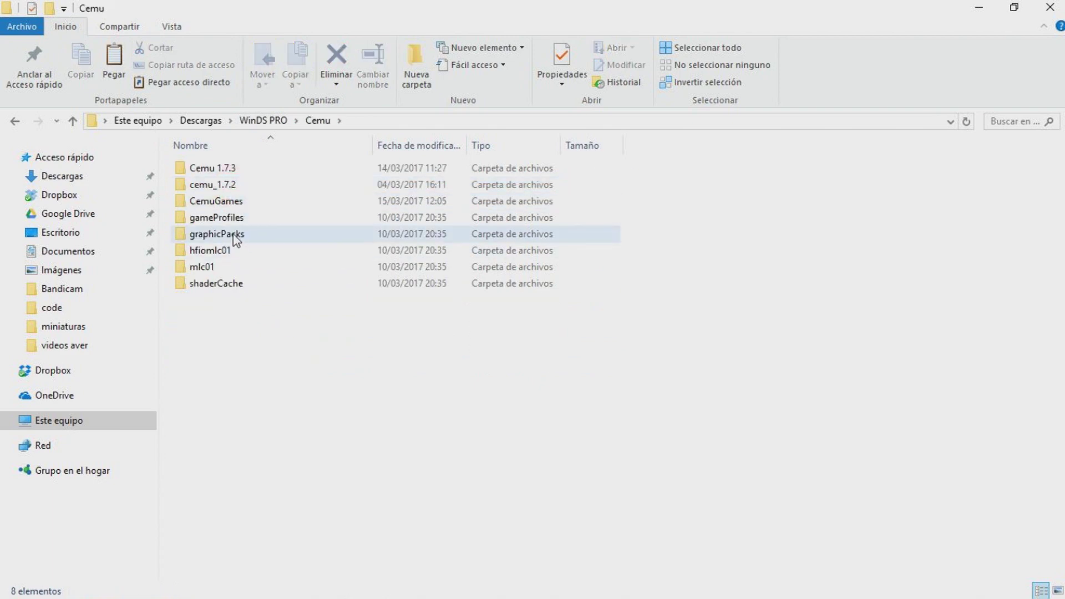
# Look through CemuGames and the ZBoTW v16 update and ZBoTW subfolders of its game folder, and return to CemuGames.
pyautogui.doubleClick(238, 202)
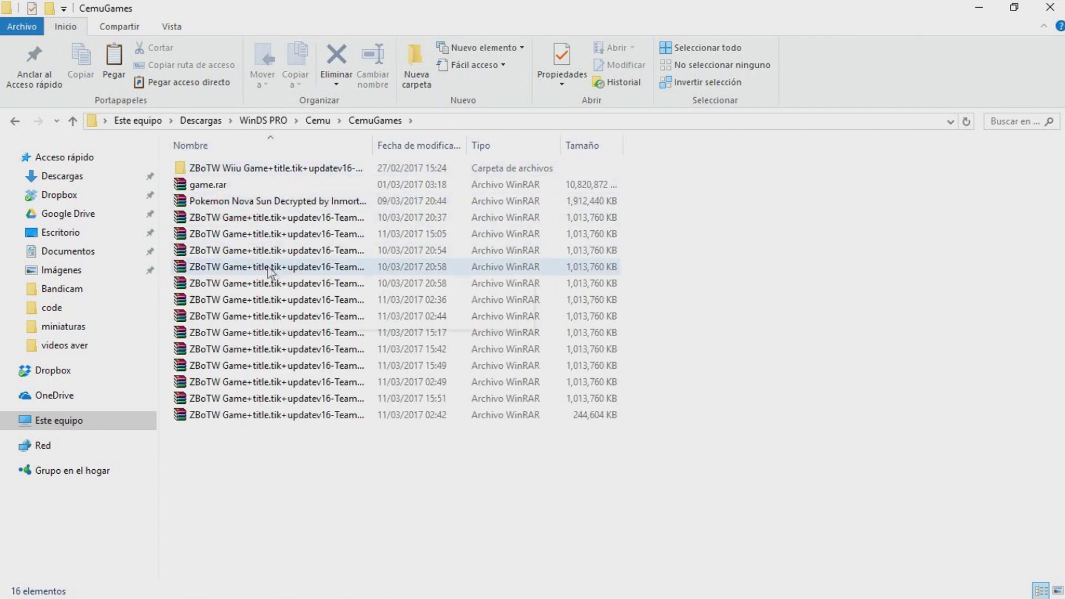
pyautogui.moveTo(242, 495)
pyautogui.mouseDown()
pyautogui.moveTo(554, 330)
pyautogui.moveTo(434, 179)
pyautogui.moveTo(327, 284)
pyautogui.moveTo(674, 360)
pyautogui.moveTo(528, 177)
pyautogui.moveTo(356, 222)
pyautogui.moveTo(381, 284)
pyautogui.moveTo(450, 277)
pyautogui.mouseUp()
pyautogui.click(903, 266)
pyautogui.doubleClick(403, 170)
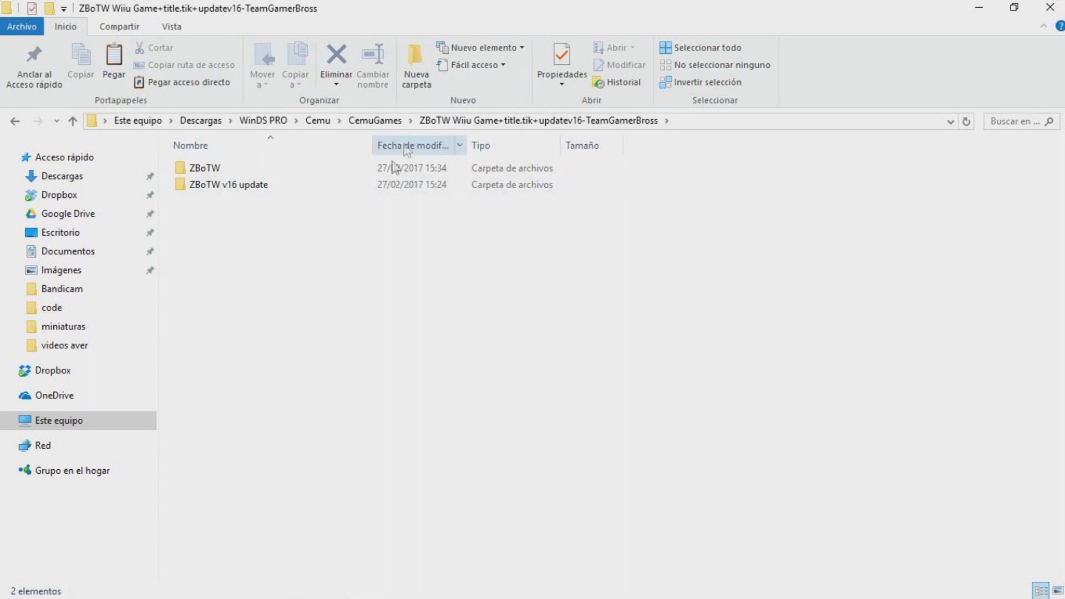
pyautogui.click(332, 184)
pyautogui.doubleClick(333, 185)
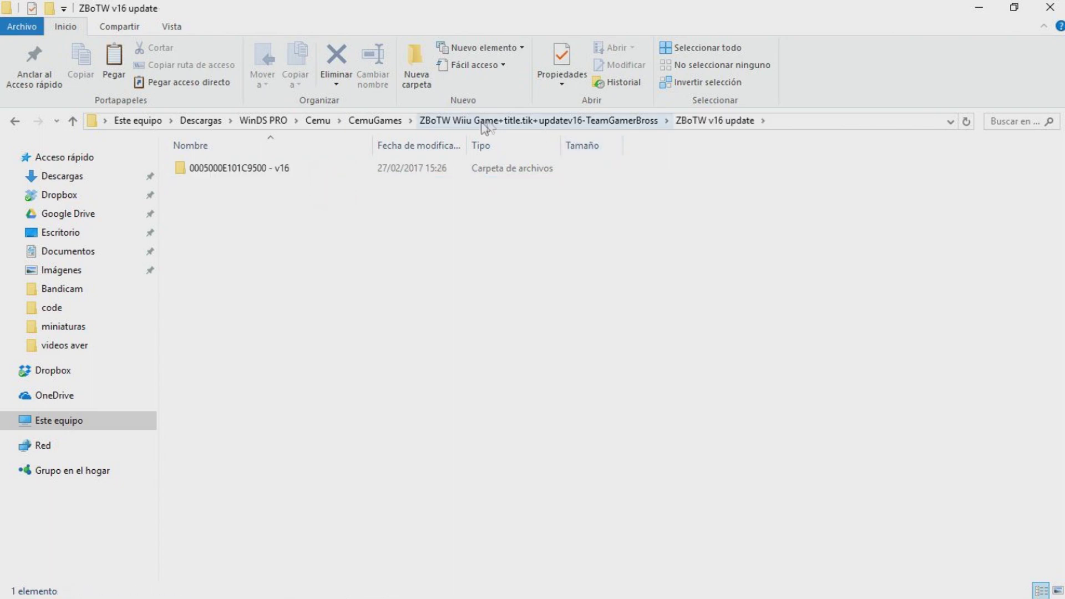
pyautogui.click(472, 126)
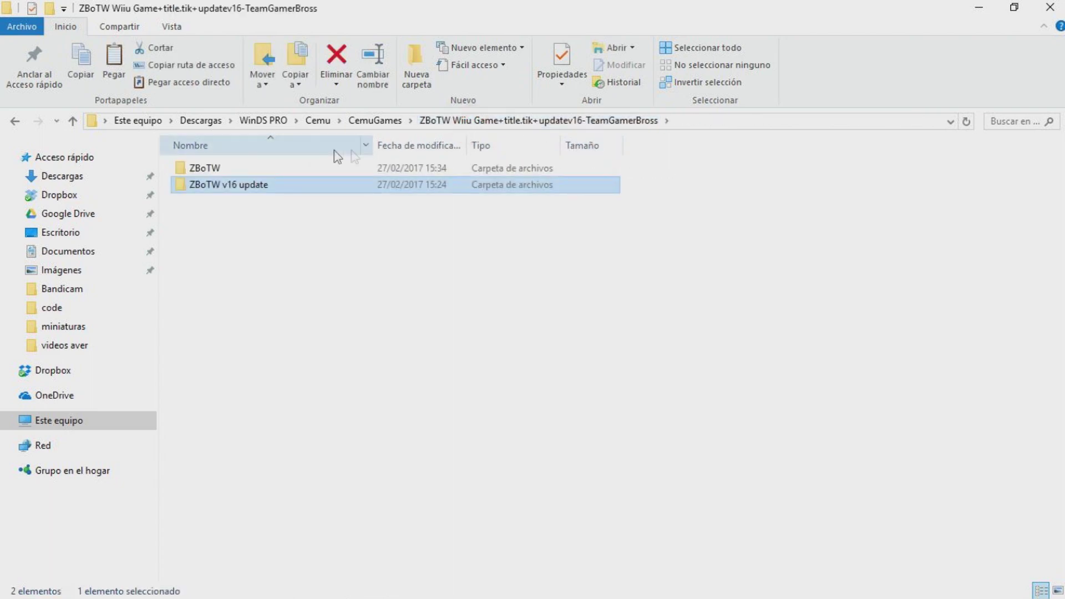
pyautogui.doubleClick(318, 167)
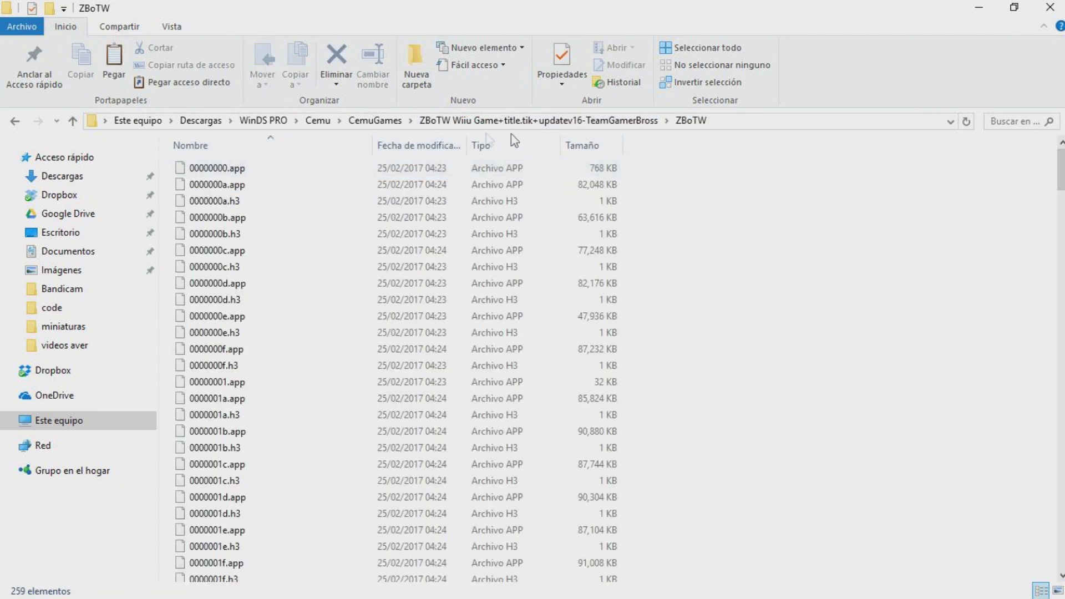
pyautogui.click(381, 120)
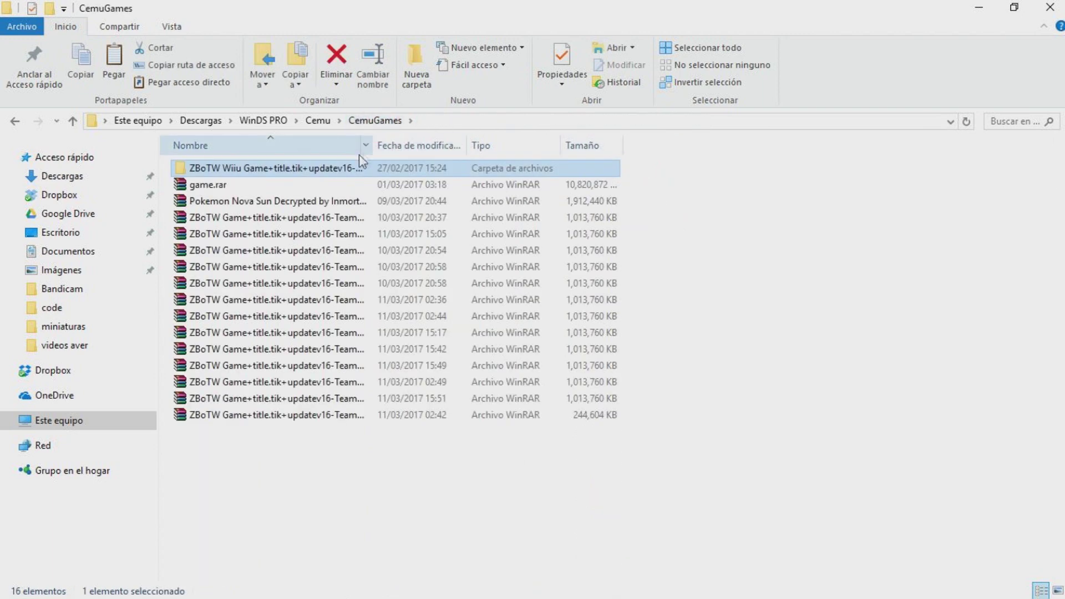
# Delete the extracted game folder and all the RAR archives in CemuGames.
pyautogui.moveTo(357, 442); pyautogui.dragTo(355, 159)
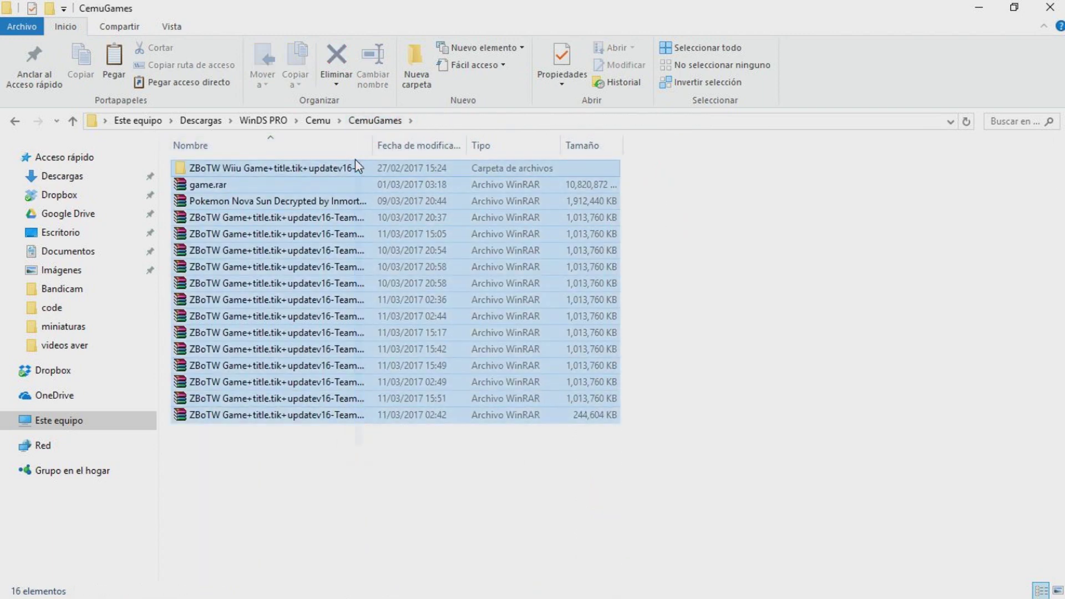
pyautogui.rightClick(386, 238)
pyautogui.click(451, 523)
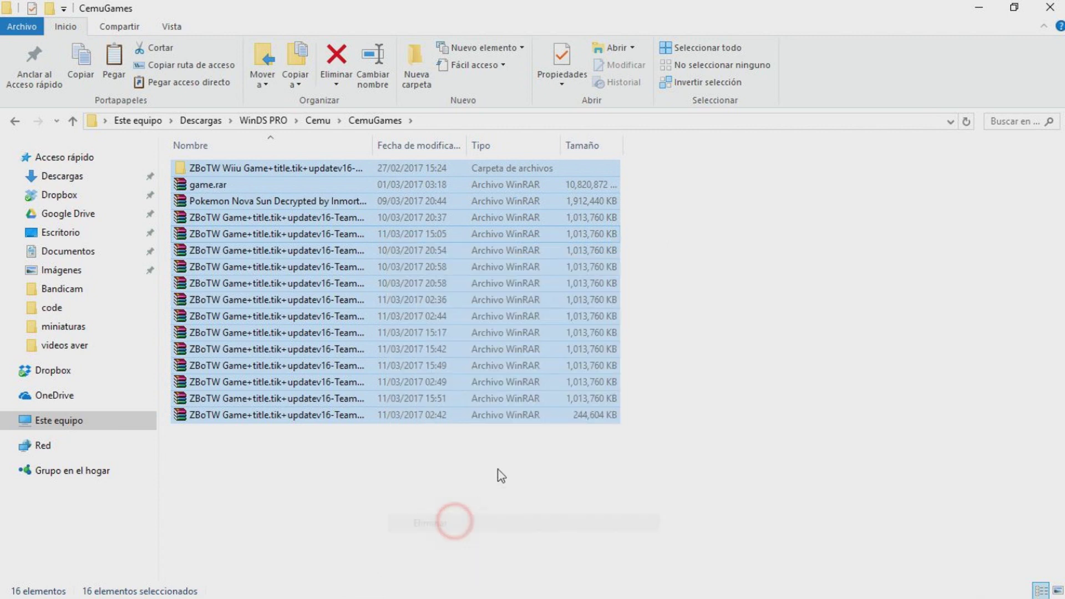
pyautogui.click(583, 178)
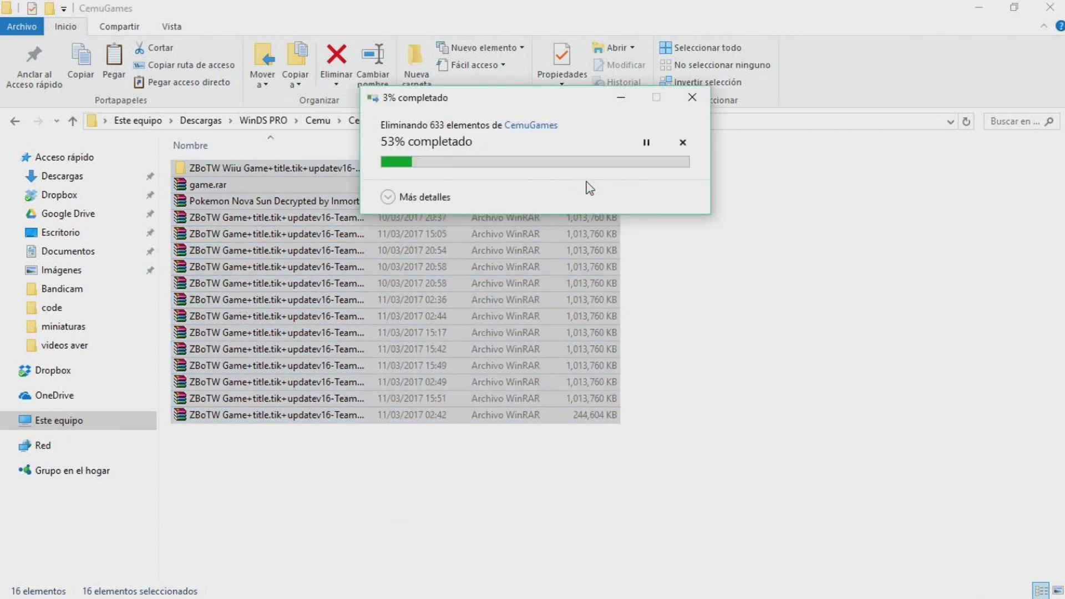
# Look inside The Legend of Zelda Breath of the Wild folder under WinDS PRO > Torrent, and return to Torrent.
pyautogui.click(266, 120)
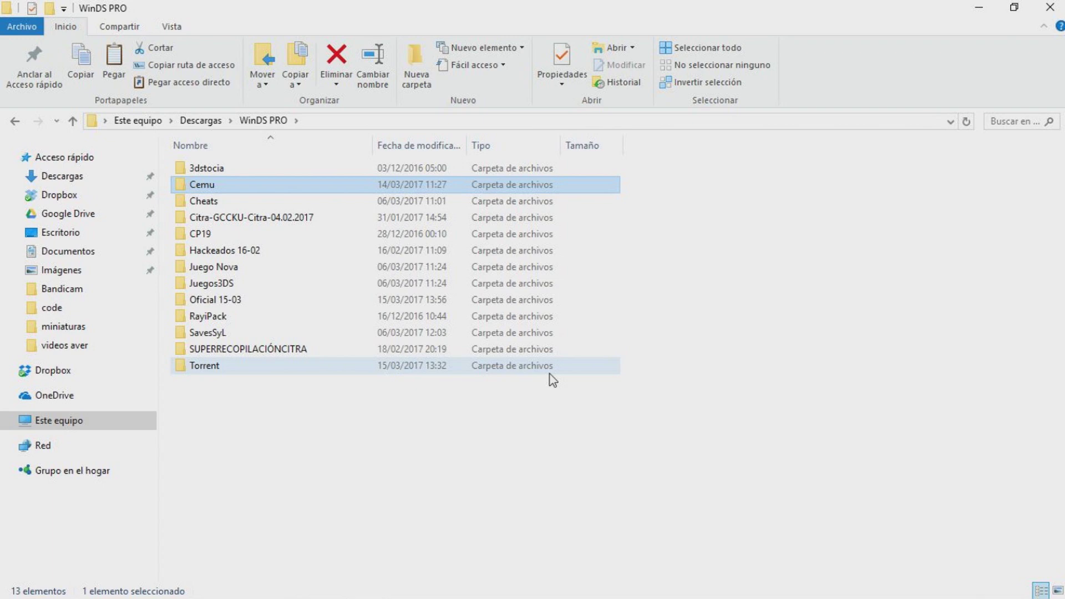
pyautogui.doubleClick(230, 365)
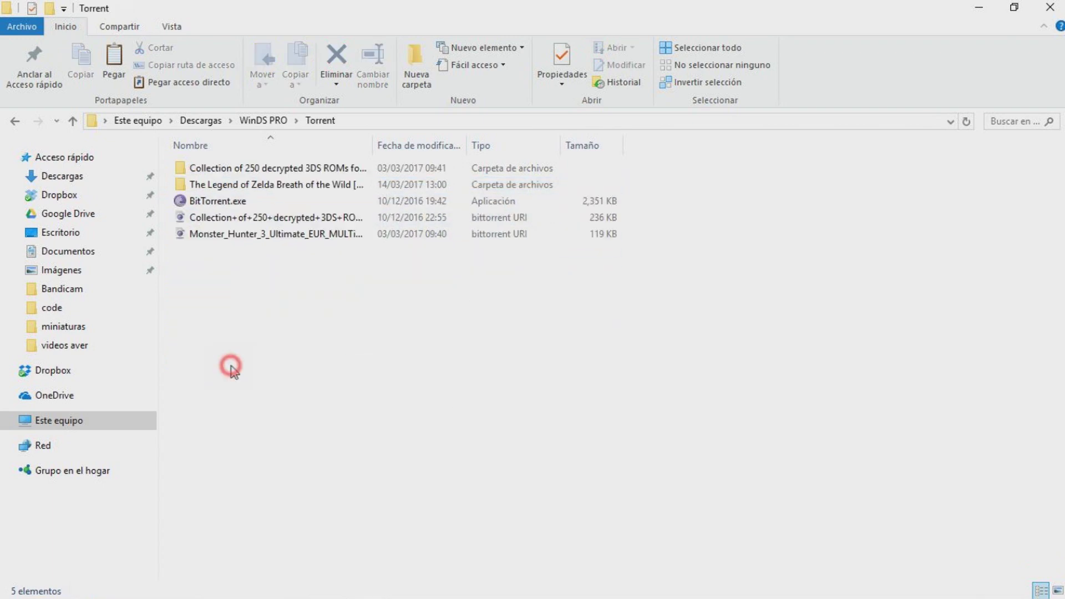
pyautogui.doubleClick(255, 186)
pyautogui.click(328, 122)
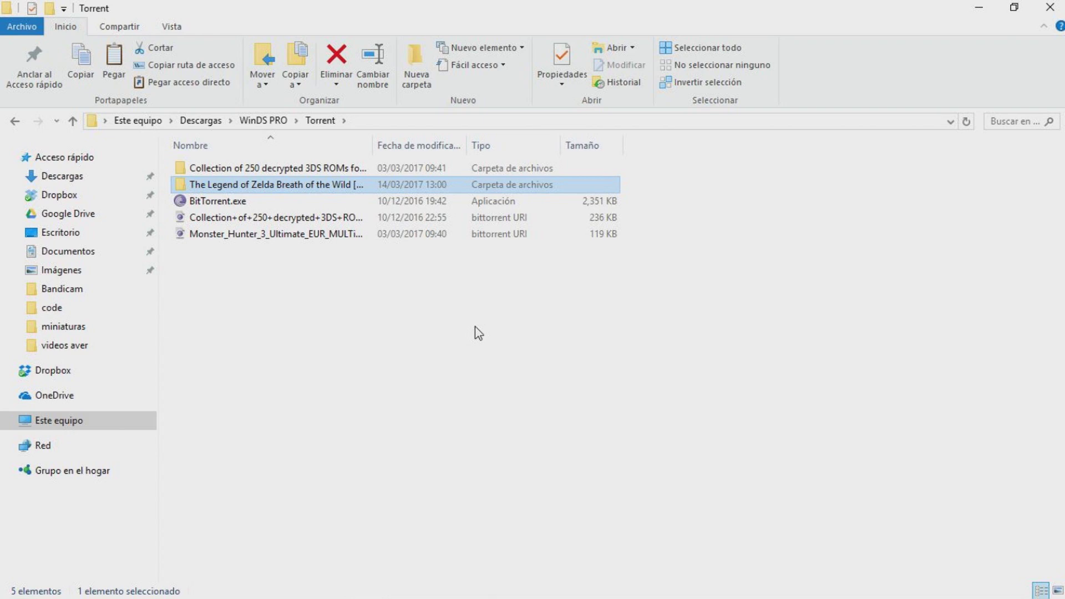
# Go to the Cemu 1.7.3d [ZekiEmu] folder under WinDS PRO > Cemu > Cemu 1.7.3, run Cemu_Crakeado_[ZekiEmu].exe and move its window up.
pyautogui.click(267, 119)
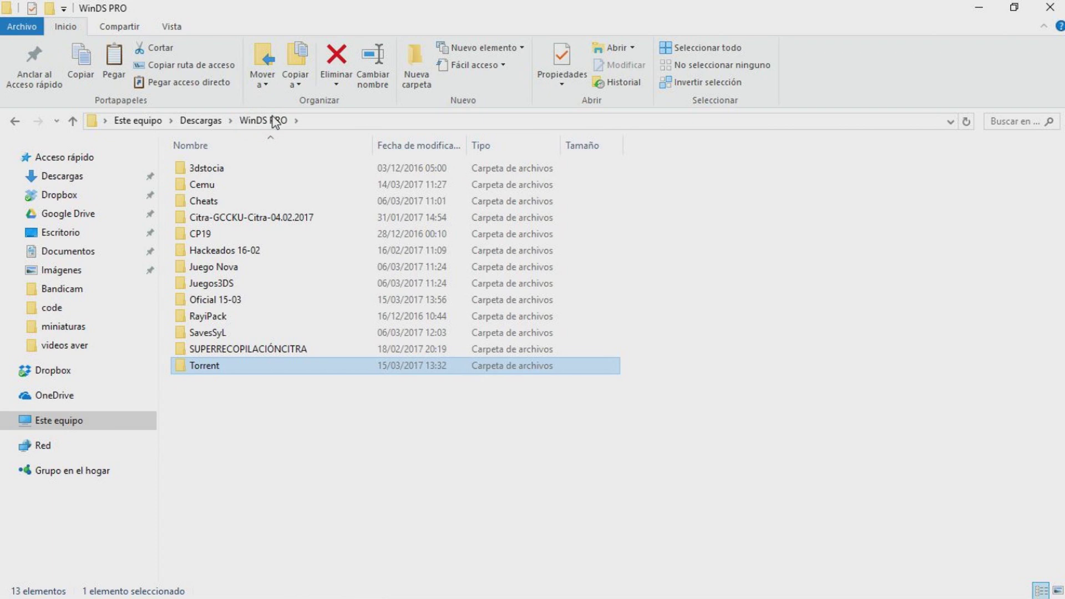
pyautogui.doubleClick(286, 184)
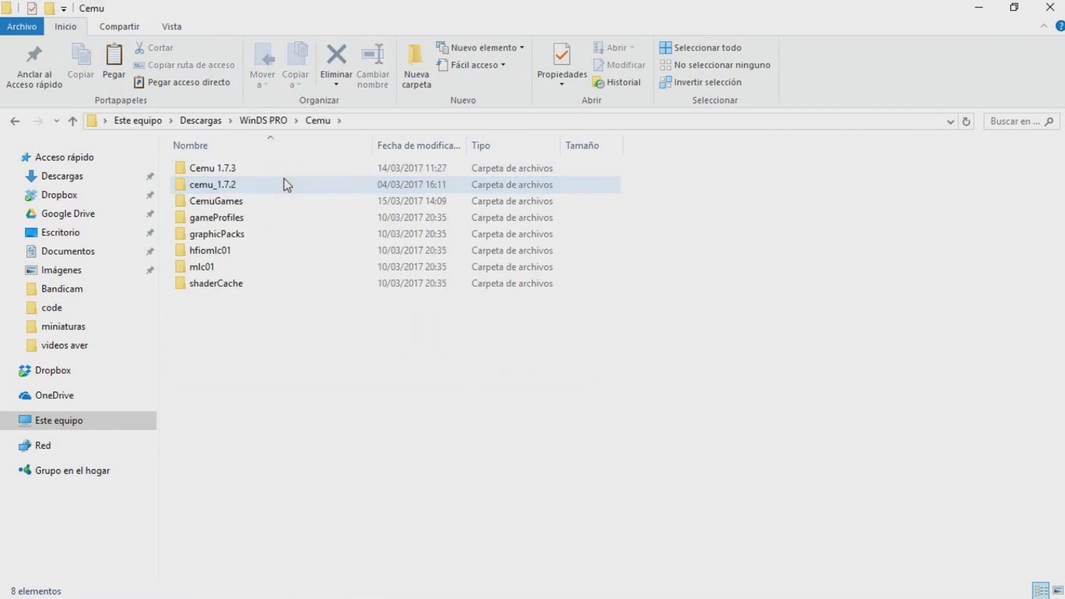
pyautogui.doubleClick(319, 169)
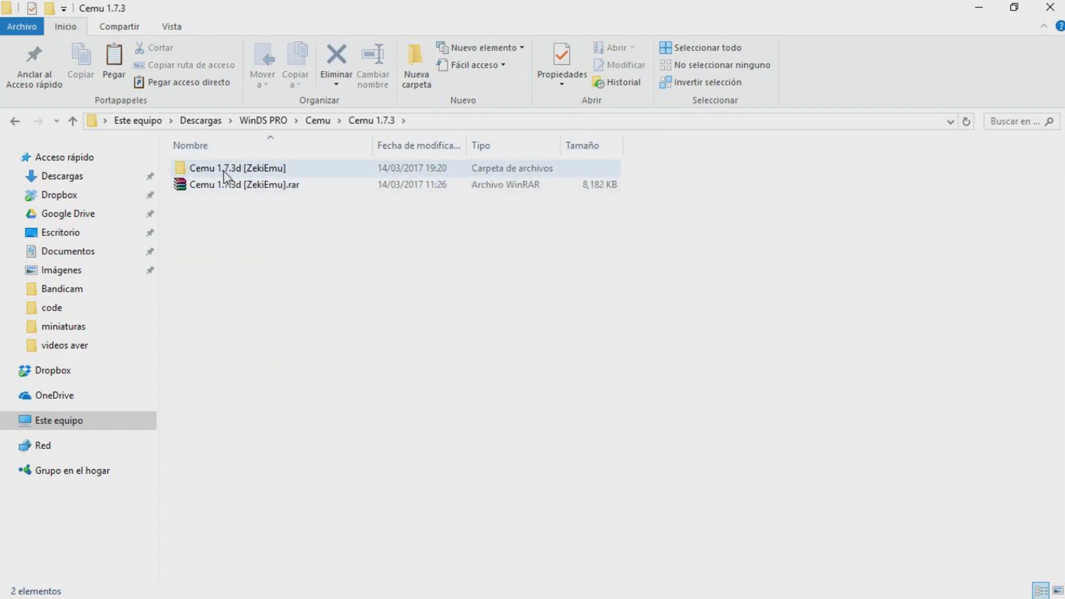
pyautogui.click(326, 121)
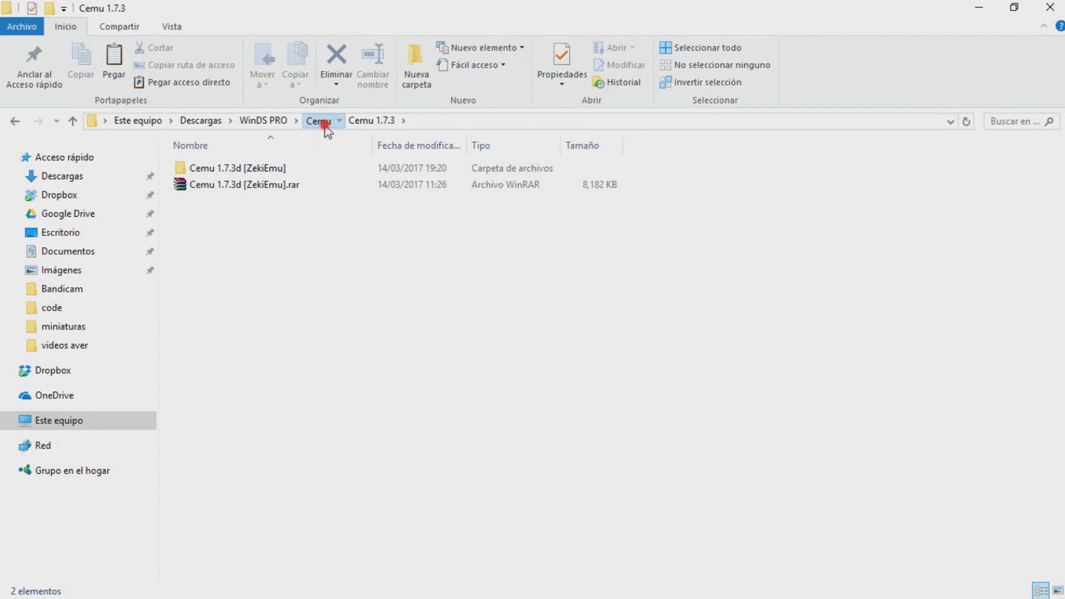
pyautogui.doubleClick(309, 165)
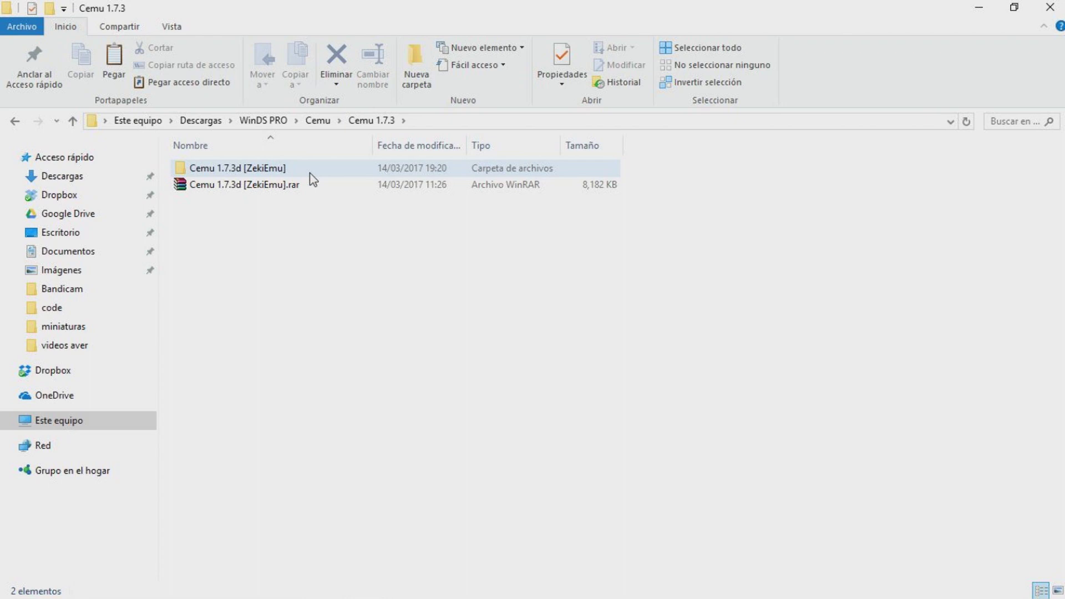
pyautogui.doubleClick(310, 172)
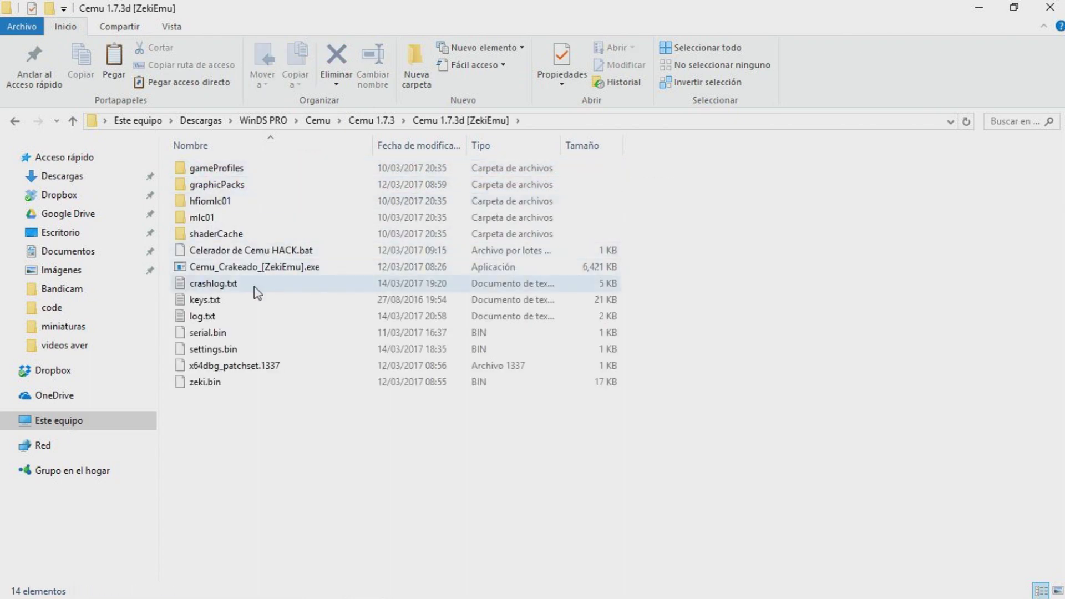
pyautogui.doubleClick(257, 267)
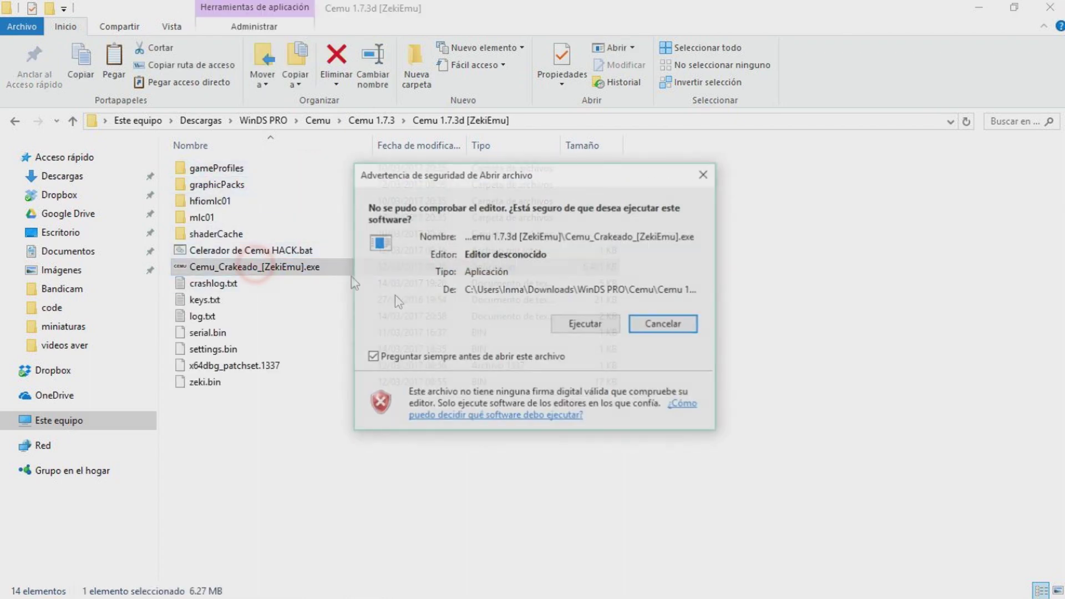
pyautogui.click(573, 324)
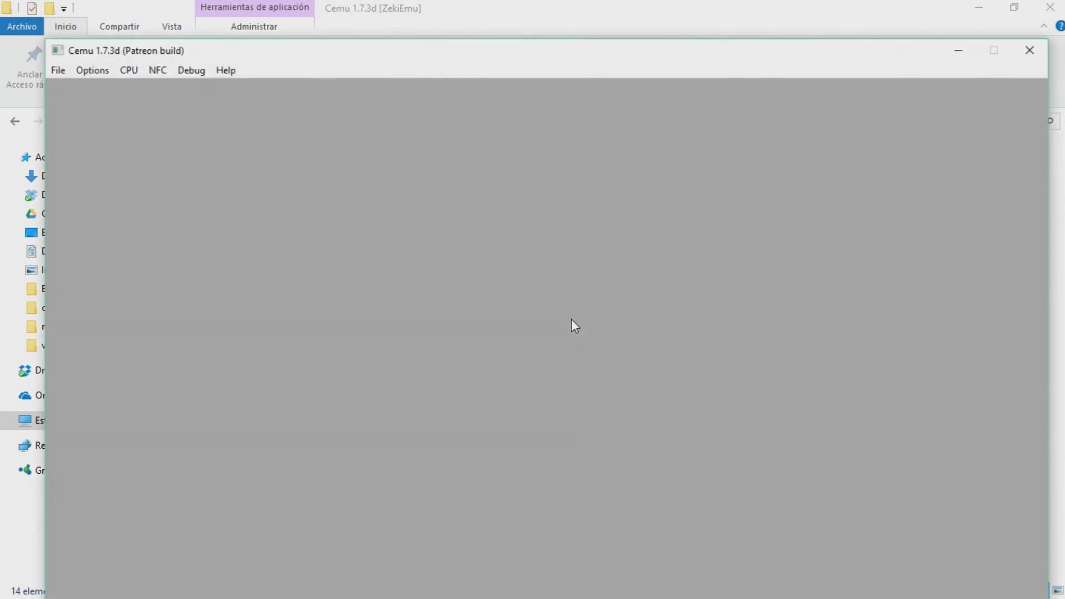
pyautogui.moveTo(264, 52); pyautogui.dragTo(243, 13)
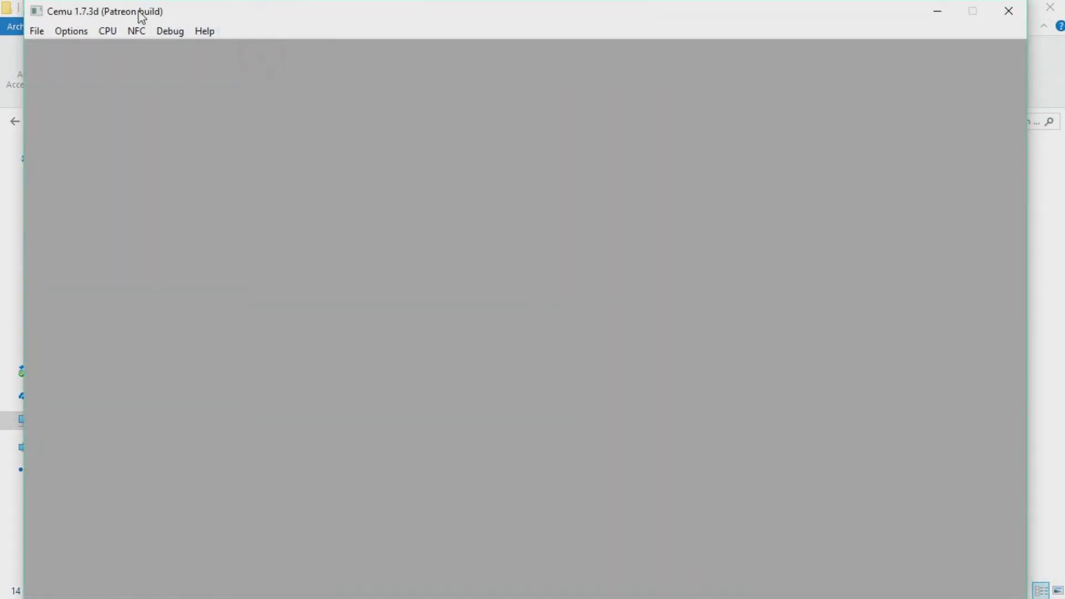
# Browse the Documents folder in Cemu's game-loading dialog and close it without loading a file.
pyautogui.click(37, 31)
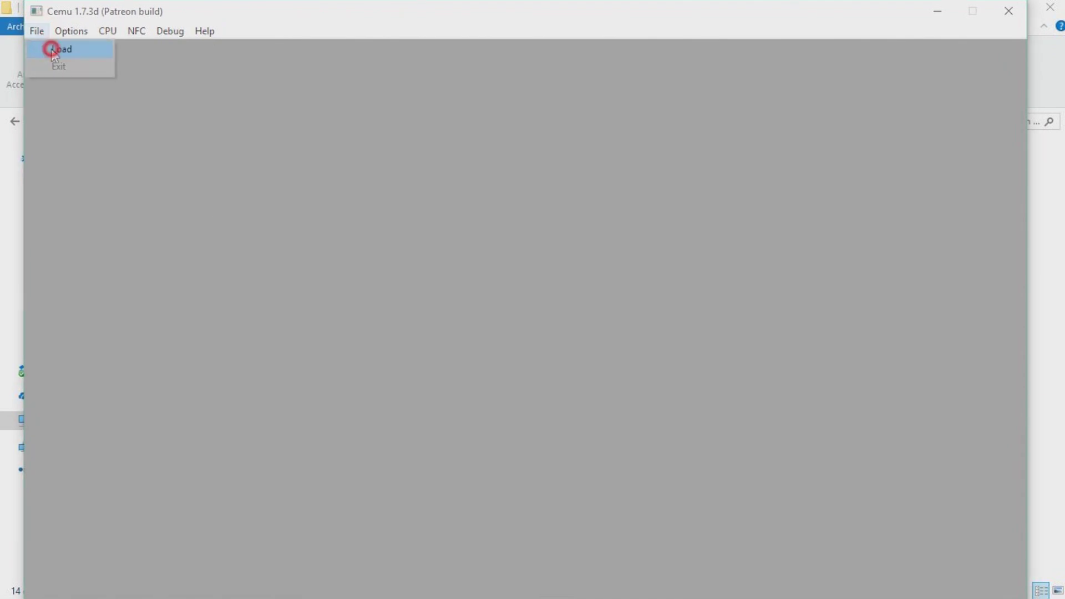
pyautogui.click(53, 50)
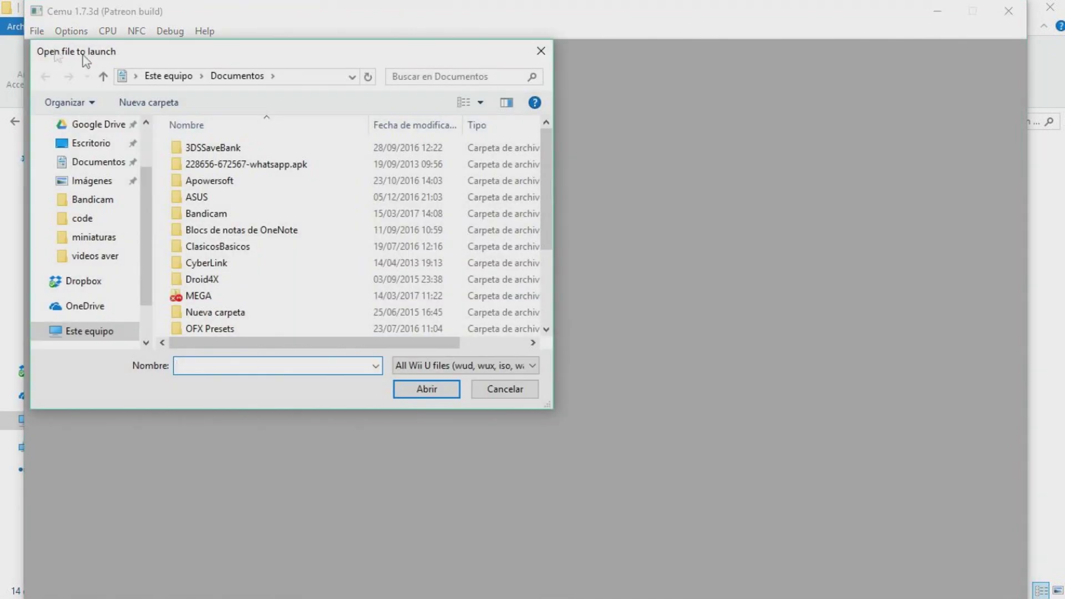
pyautogui.scroll(-3, 398, 266)
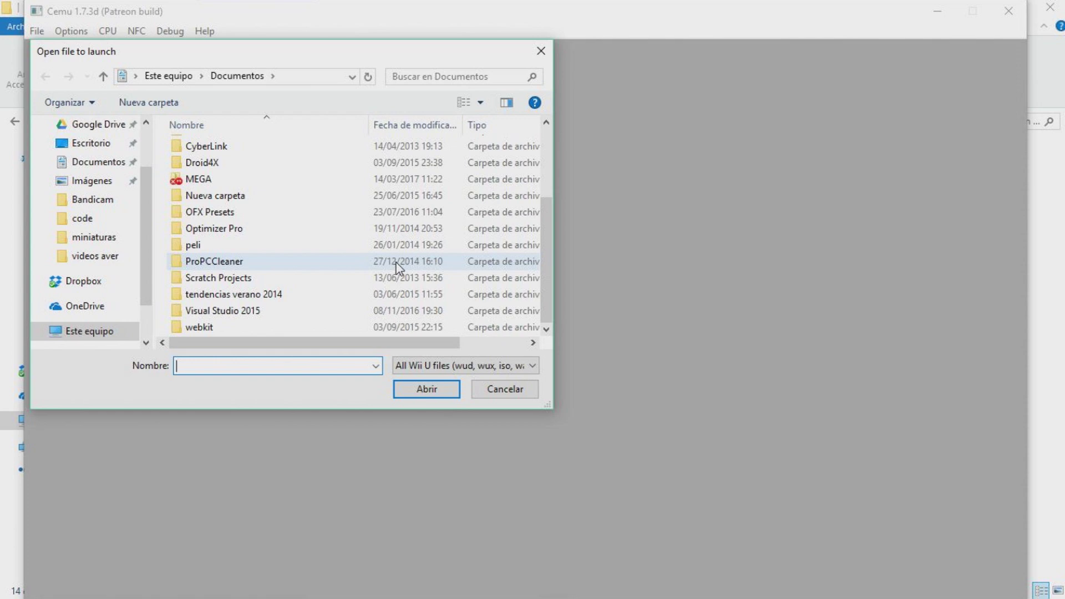
pyautogui.click(541, 58)
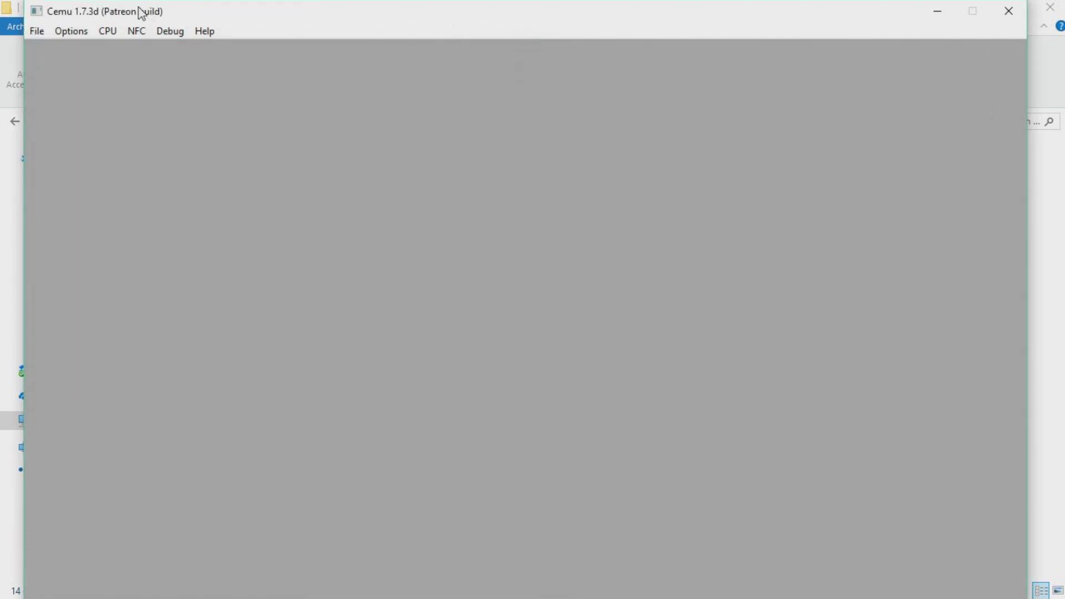
# Open Cemu's input settings.
pyautogui.click(58, 32)
pyautogui.moveTo(36, 33)
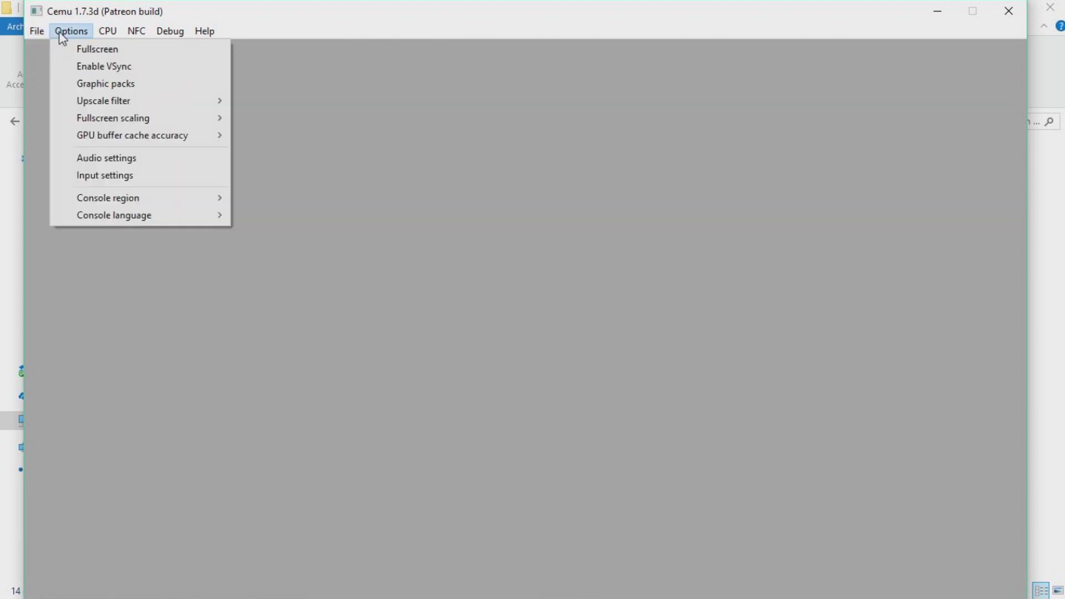
pyautogui.click(98, 174)
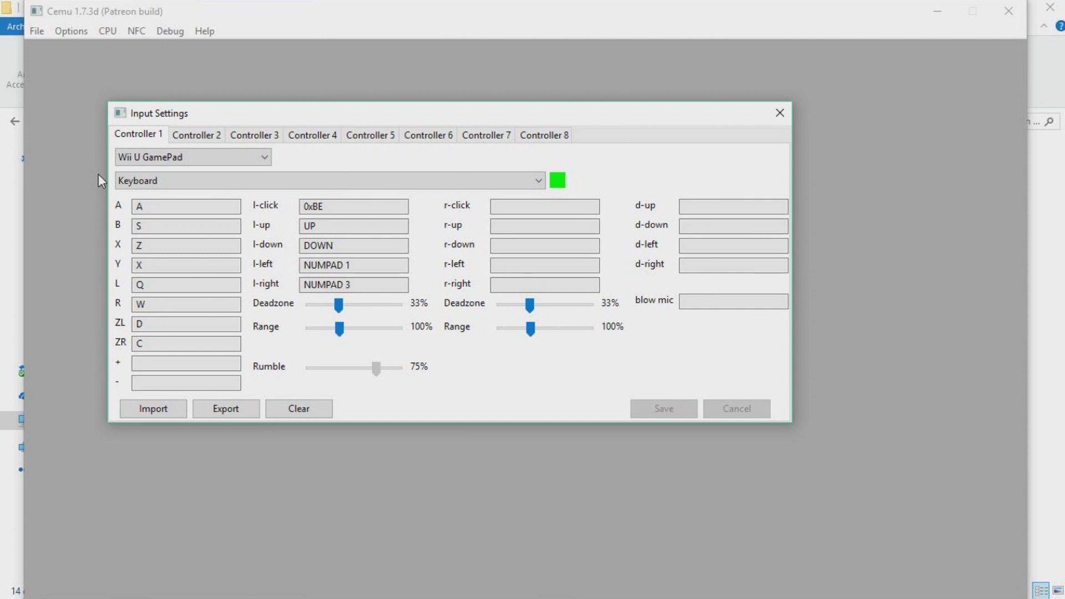
# Test the keyboard keys assigned to Controller 1's A, B, X, Y, L, R and ZR buttons.
pyautogui.press('a')
pyautogui.press('s')
pyautogui.press('x')
pyautogui.press('q')
pyautogui.press('w')
pyautogui.press('s')
pyautogui.press('a')
pyautogui.press('c')
pyautogui.press('w')
pyautogui.press('s')
pyautogui.press('z')
pyautogui.press('x')
pyautogui.press('q')
pyautogui.press('c')
pyautogui.press('s')
pyautogui.press('z')
pyautogui.press('x')
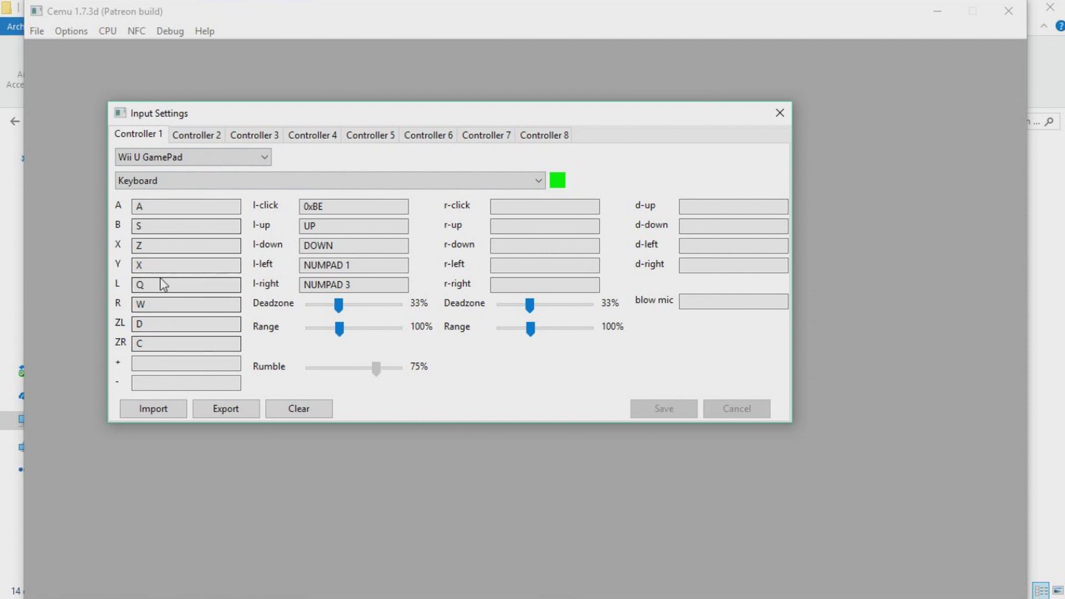
pyautogui.press('z')
pyautogui.press('x')
pyautogui.press('a')
pyautogui.press('s')
pyautogui.press('s')
pyautogui.press('z')
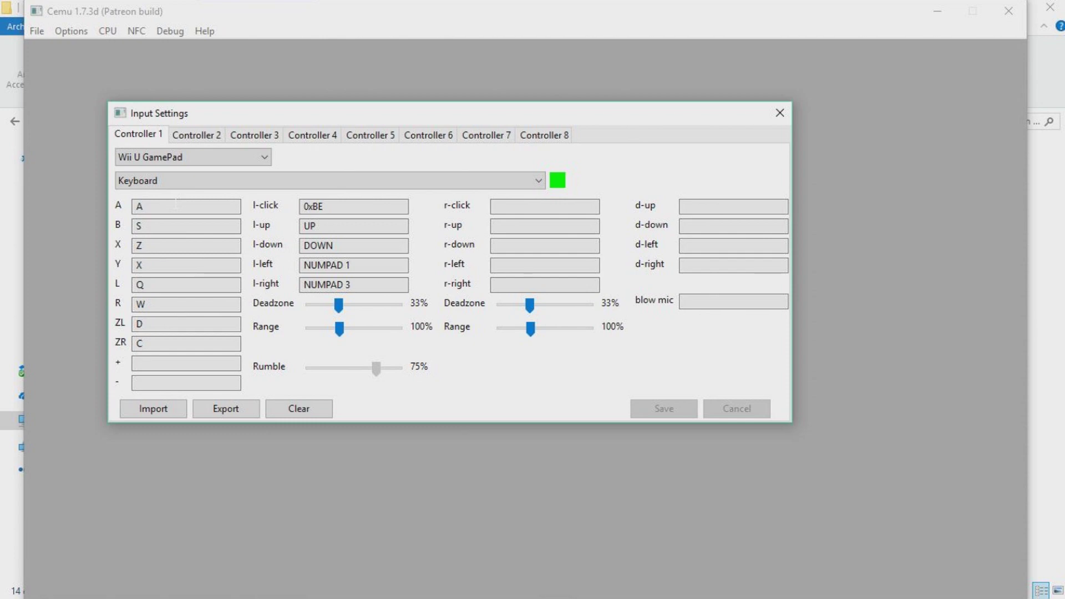
# Assign NUMPAD 5 to l-up and NUMPAD 2 to l-down for Controller 1.
pyautogui.click(320, 225)
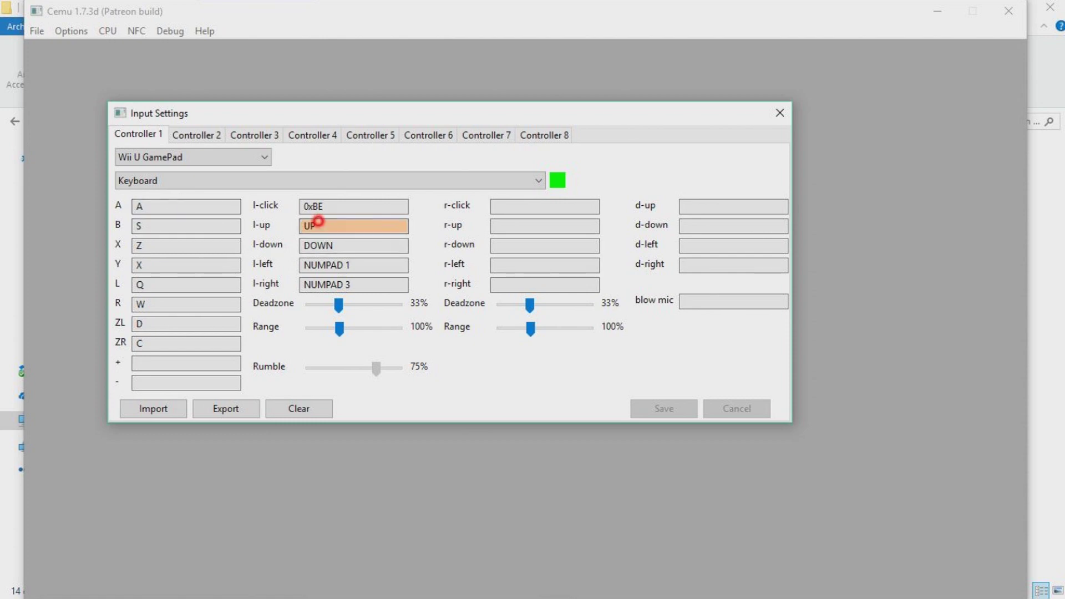
pyautogui.press('KP_5')
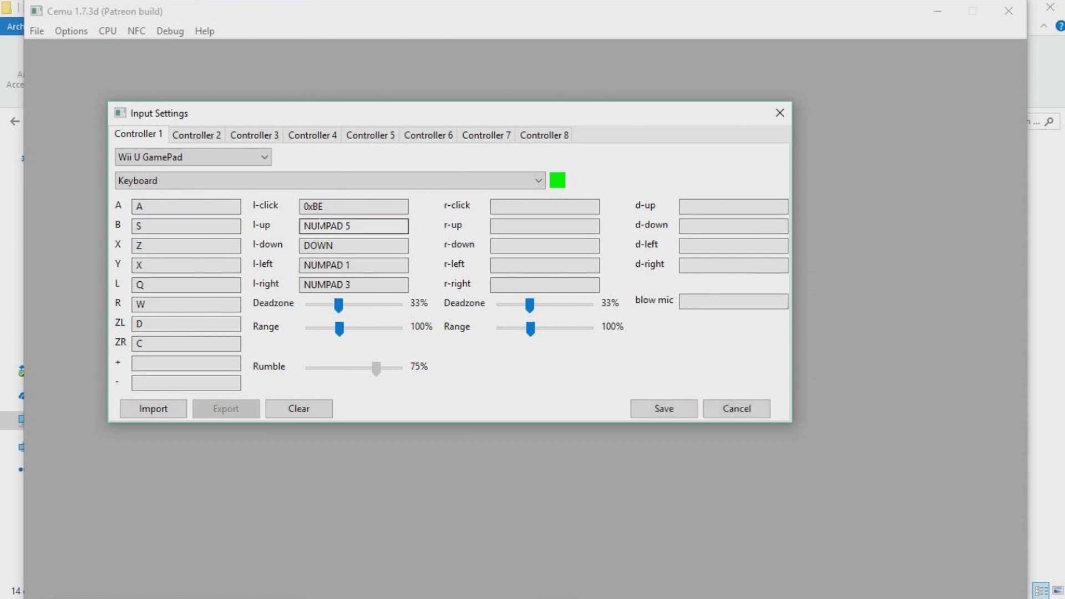
pyautogui.click(330, 245)
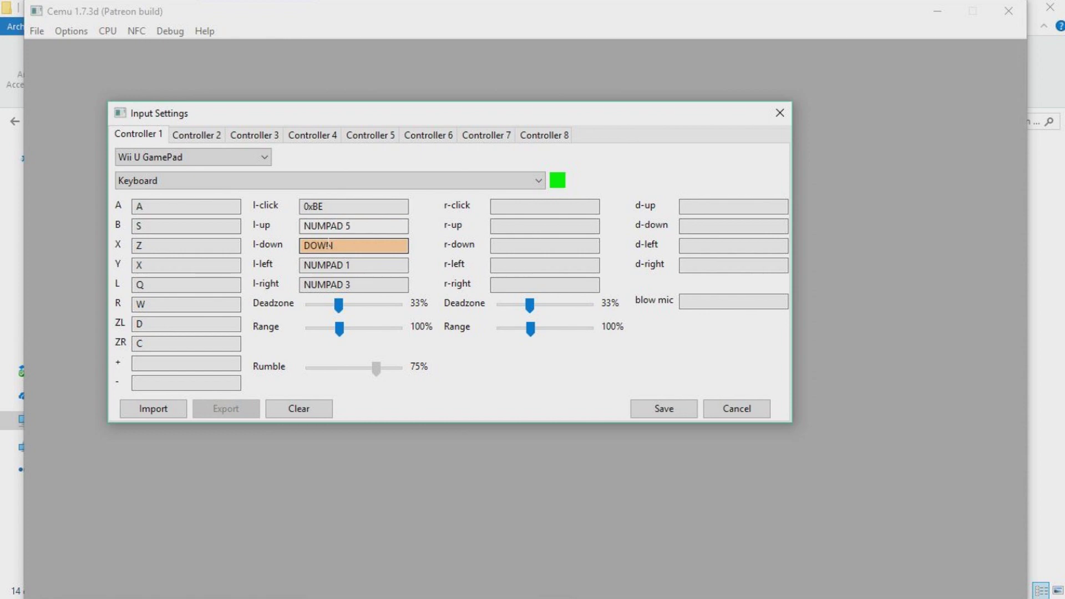
pyautogui.press('KP_2')
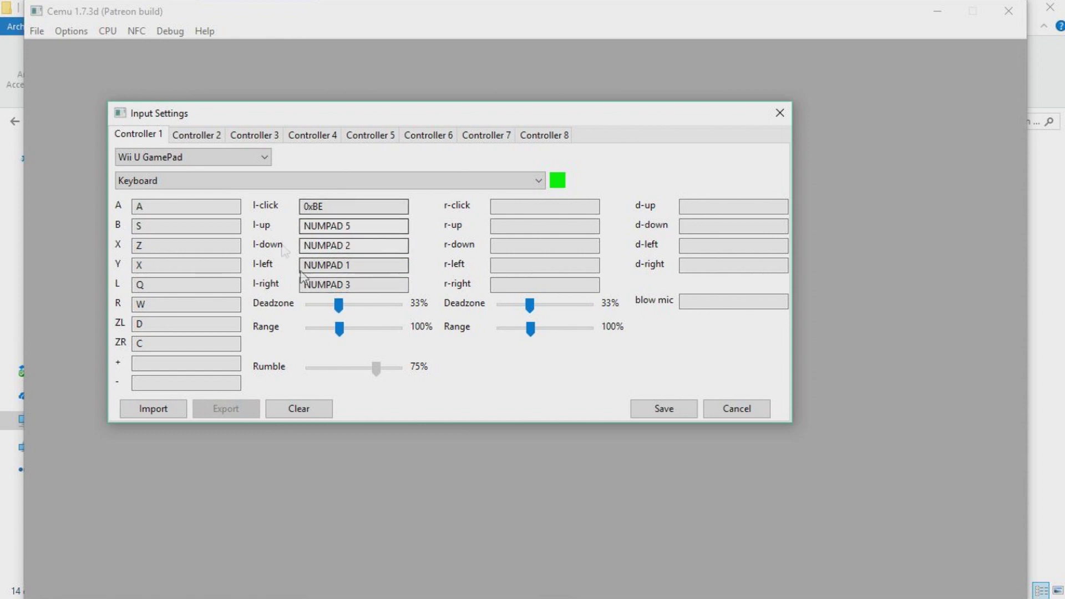
# Test Controller 1's four left-stick direction keys and the keys assigned to B, X, Y, R and ZL.
pyautogui.press('KP_5')
pyautogui.press('KP_2')
pyautogui.press('KP_1')
pyautogui.press('KP_3')
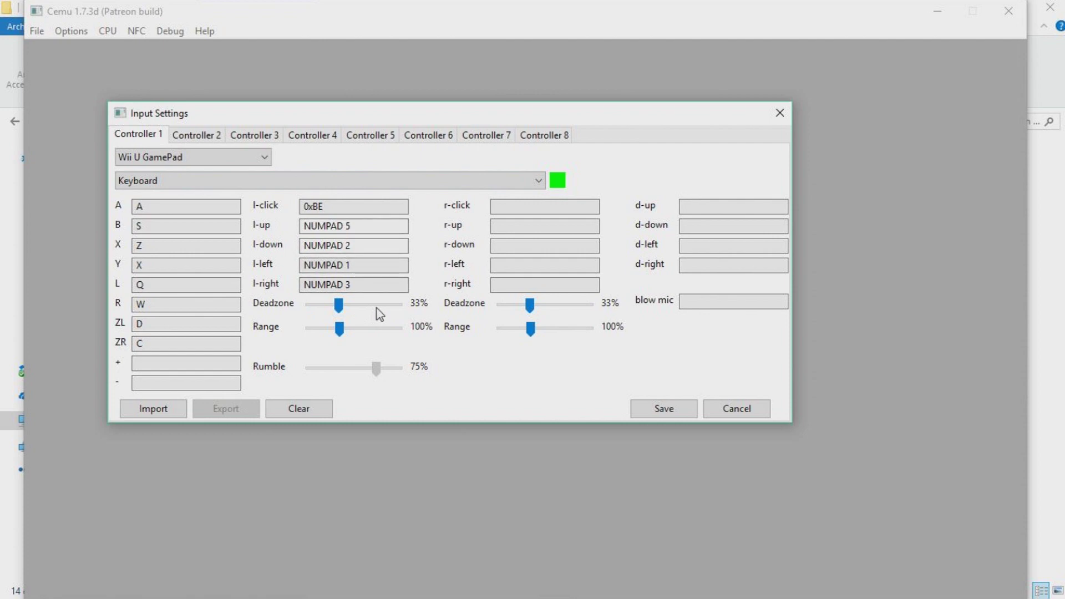
pyautogui.press('KP_1')
pyautogui.press('KP_3')
pyautogui.press('w')
pyautogui.press('d')
pyautogui.press('x')
pyautogui.press('s')
pyautogui.press('z')
# Choose Wii U GamePad as Controller 1's emulated controller, save the input settings and close them.
pyautogui.click(165, 158)
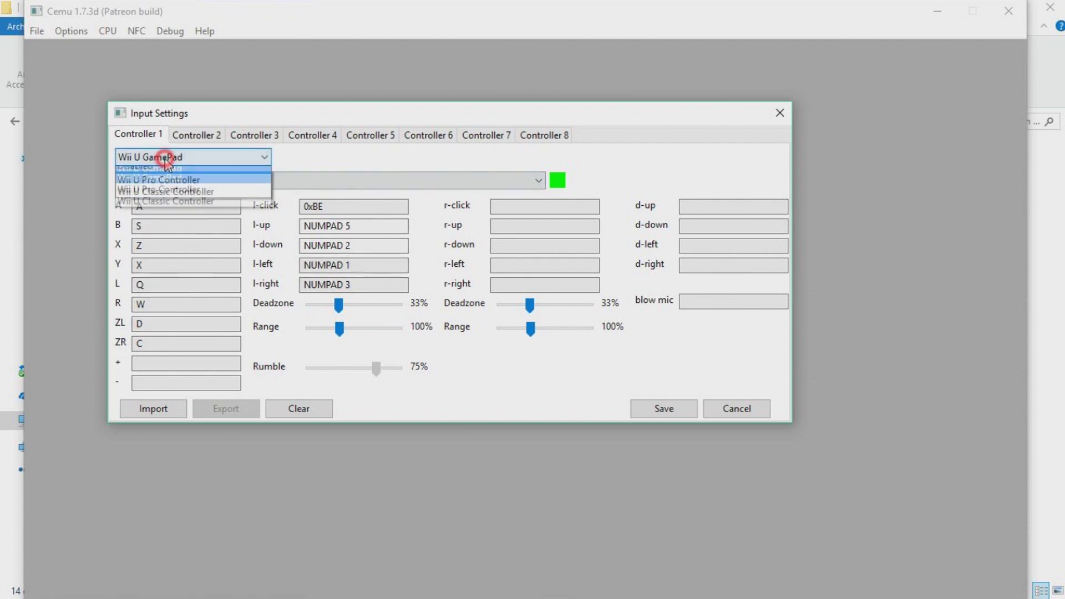
pyautogui.click(161, 182)
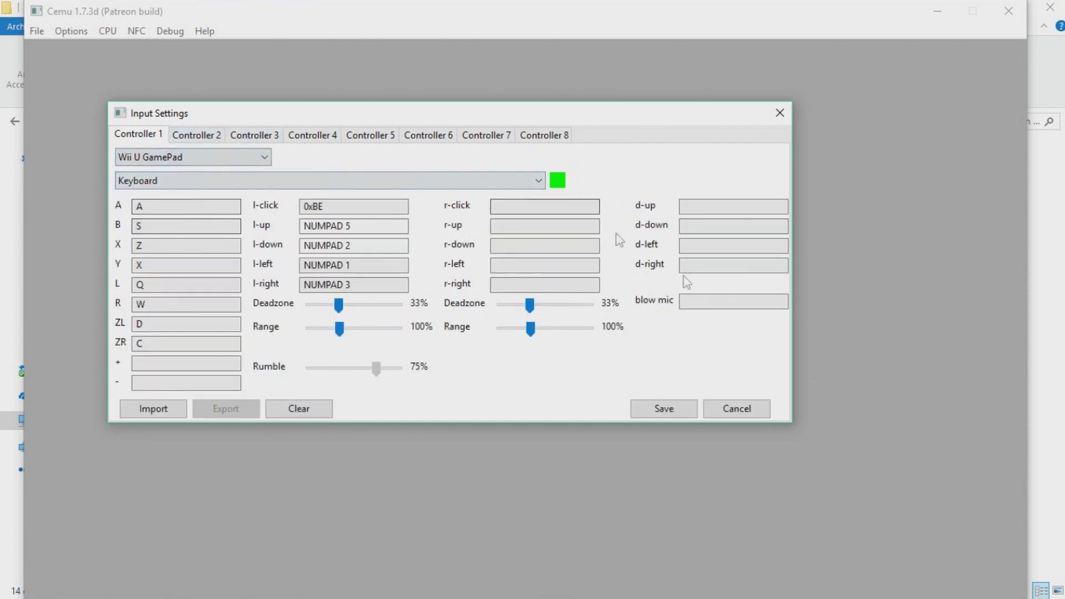
pyautogui.click(682, 410)
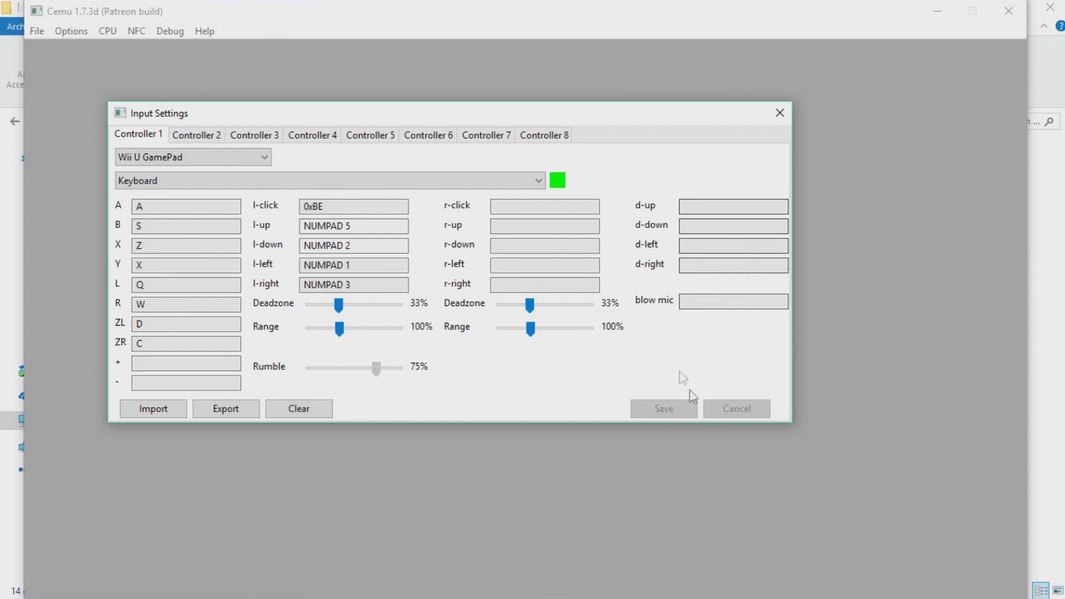
pyautogui.click(780, 113)
# Begin loading a game and browse to the Torrent folder inside Descargas > WinDS PRO.
pyautogui.click(37, 31)
pyautogui.click(61, 47)
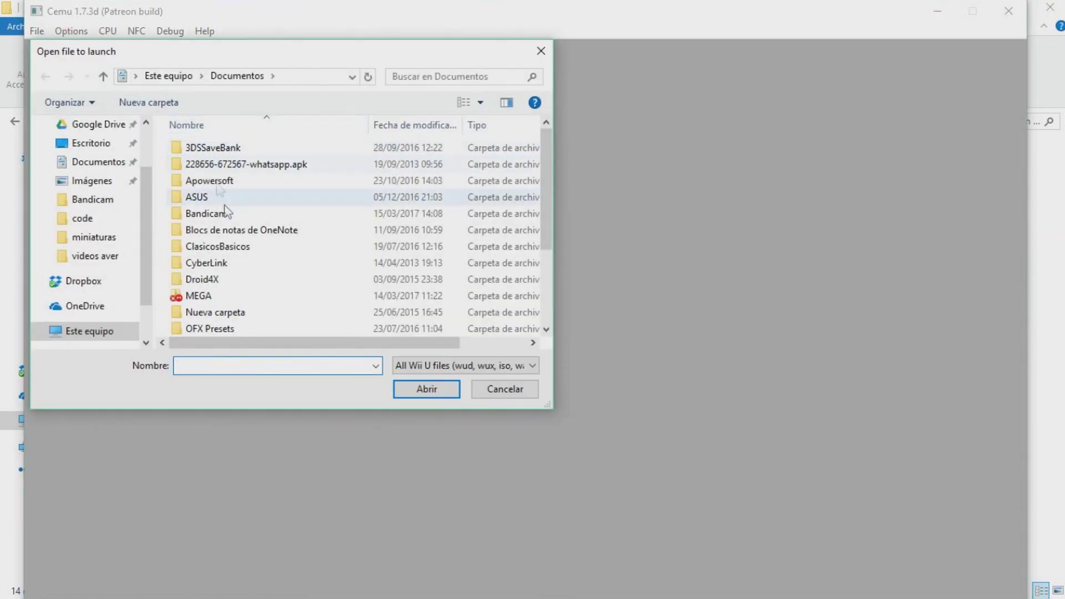
pyautogui.scroll(-3, 233, 249)
pyautogui.scroll(3, 233, 305)
pyautogui.scroll(2, 108, 166)
pyautogui.click(102, 157)
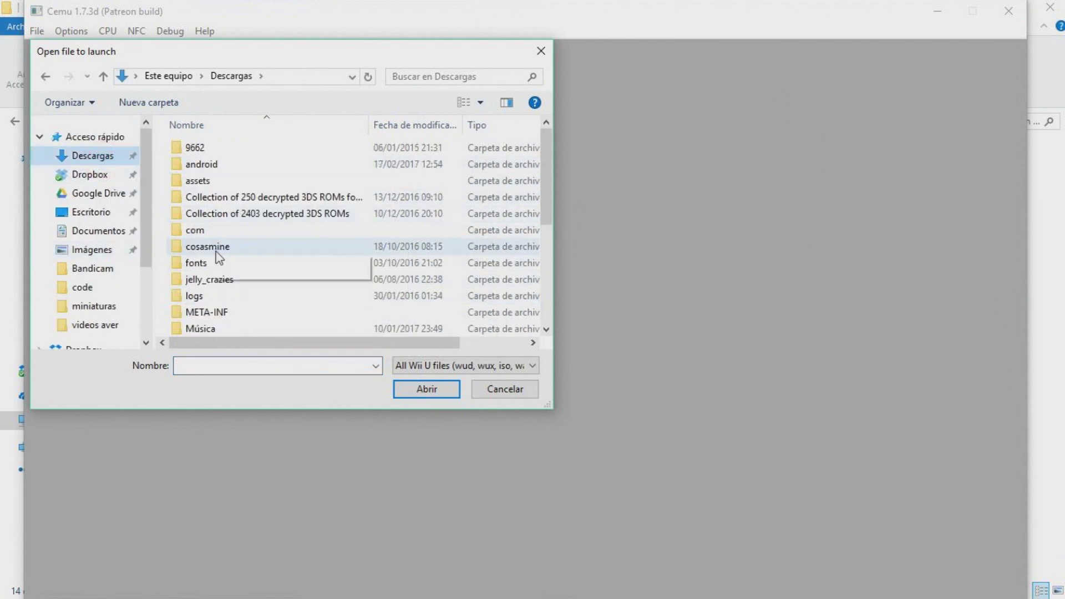
pyautogui.scroll(-4, 218, 261)
pyautogui.doubleClick(231, 308)
pyautogui.scroll(-1, 233, 305)
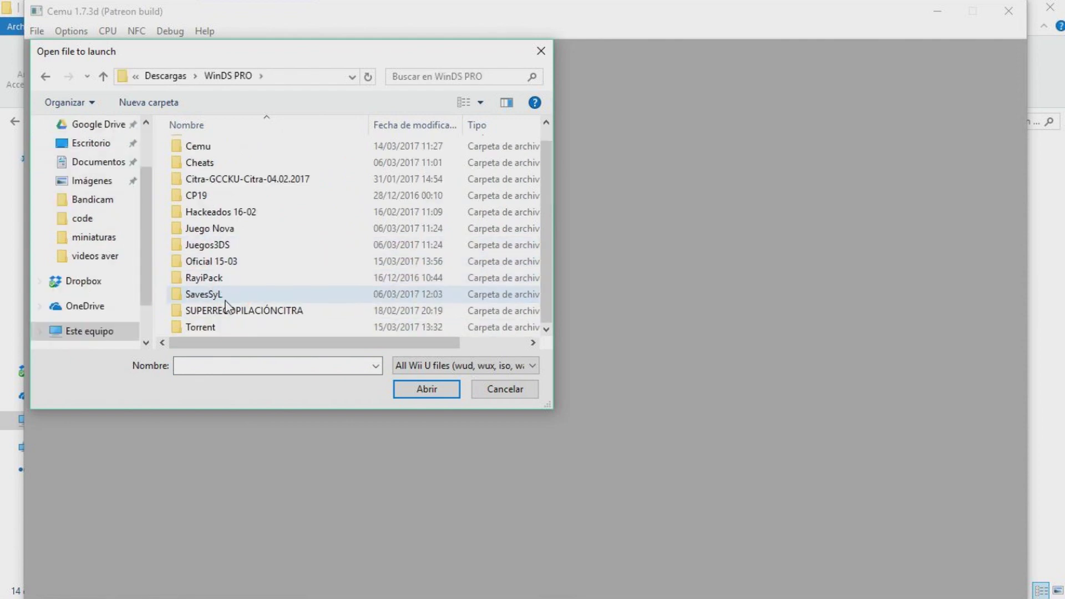
pyautogui.doubleClick(221, 327)
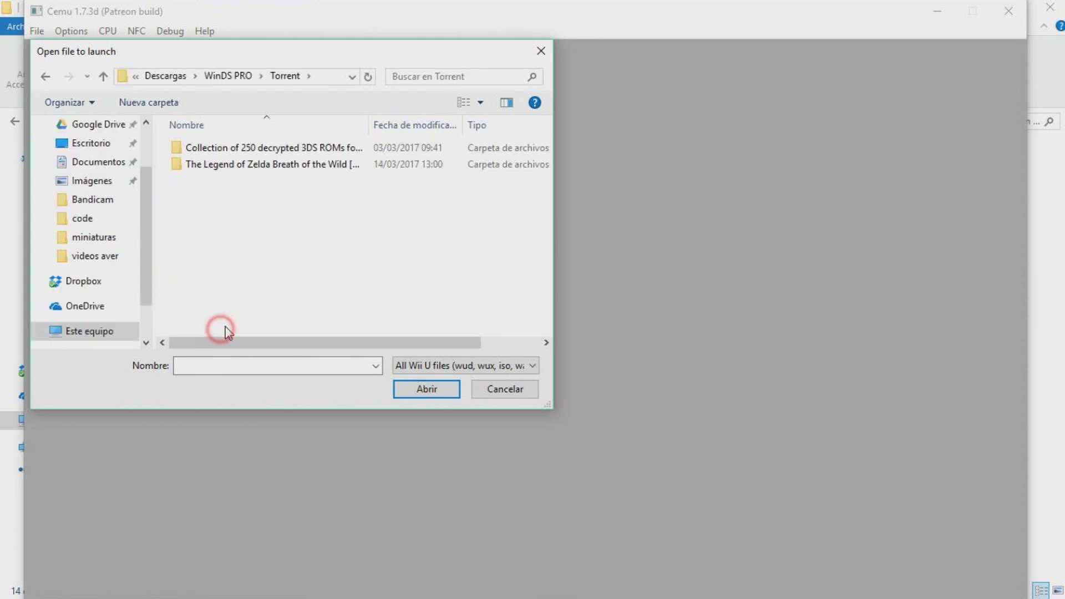
# Launch U-King.rpx from the code folder of The Legend of Zelda Breath of the Wild.
pyautogui.doubleClick(245, 167)
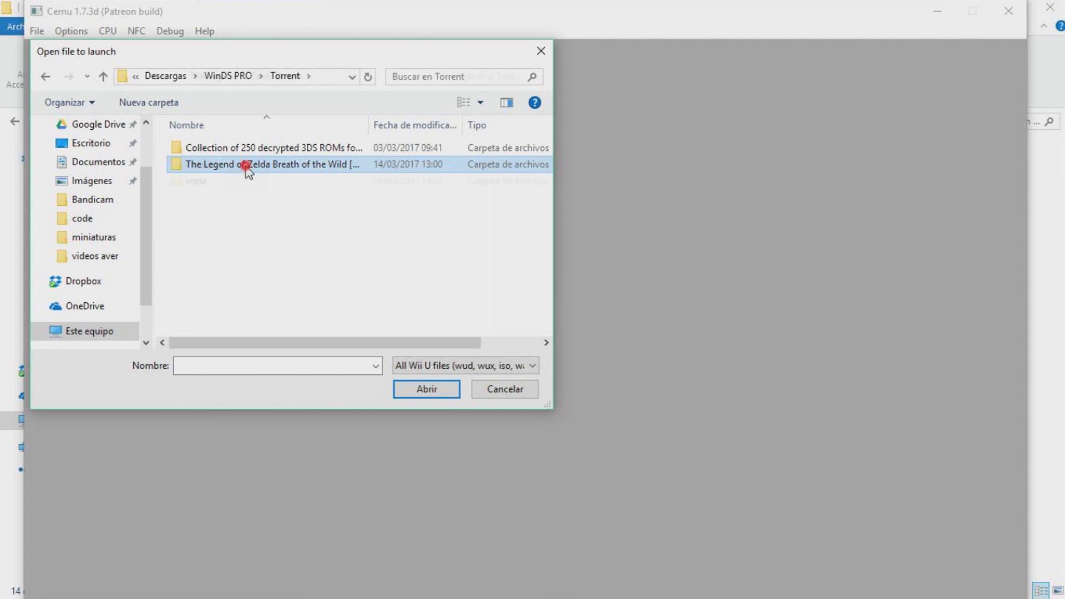
pyautogui.click(226, 145)
pyautogui.doubleClick(226, 147)
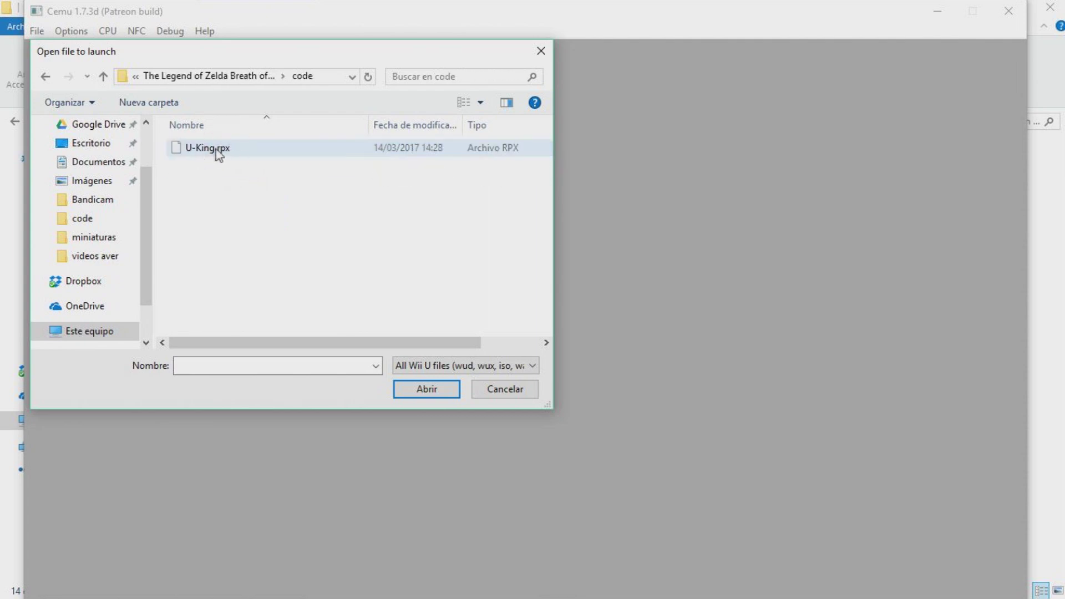
pyautogui.doubleClick(214, 148)
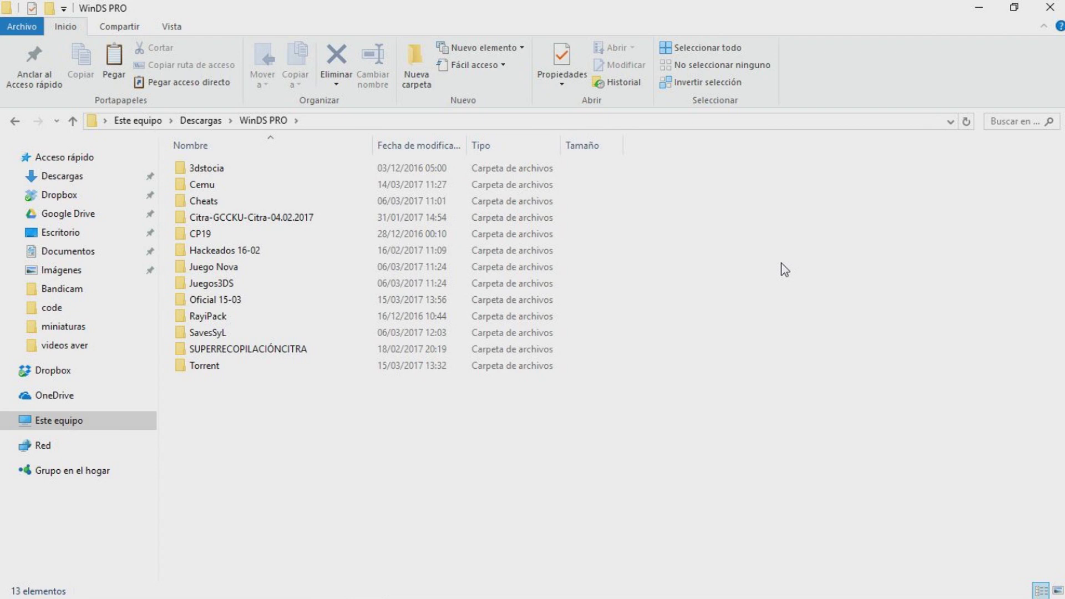
# Switch to the Citra emulator by running citra-qt.exe from the Oficial 15-03 folder.
pyautogui.click(242, 298)
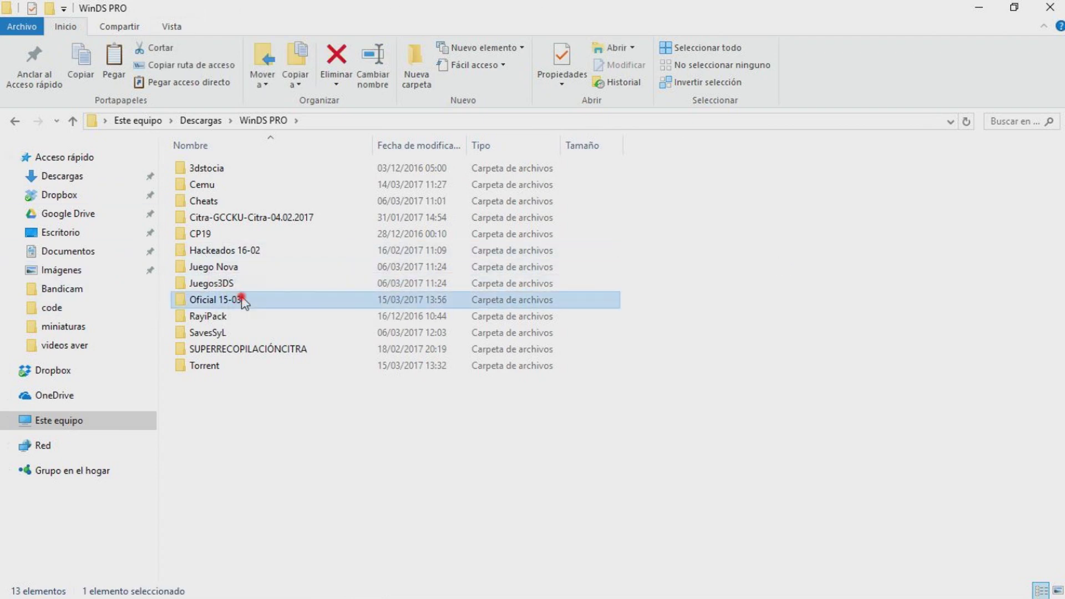
pyautogui.doubleClick(241, 299)
pyautogui.click(247, 217)
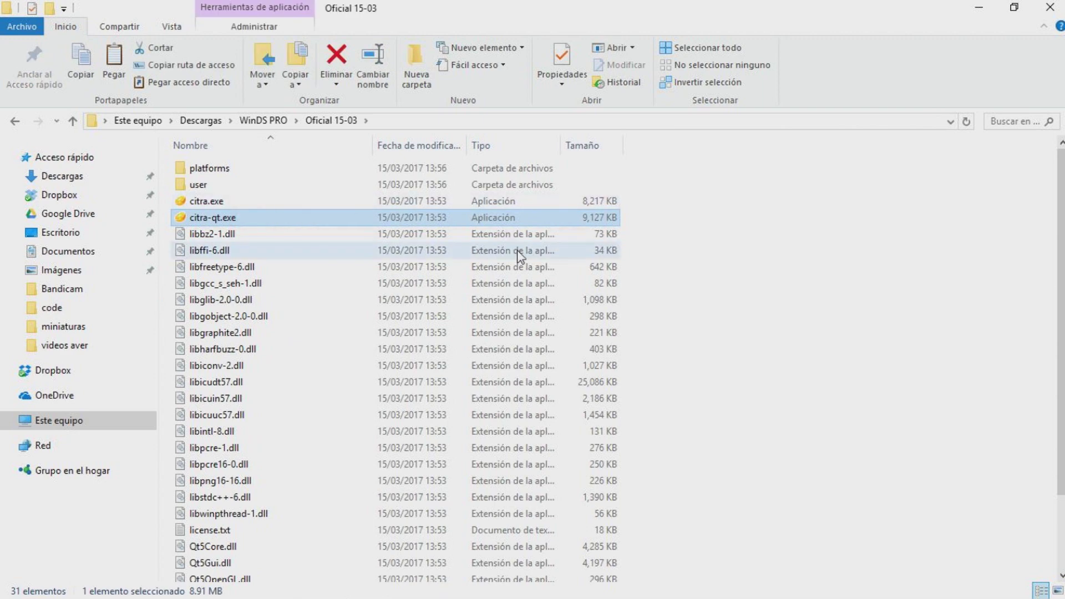
pyautogui.press('Return')
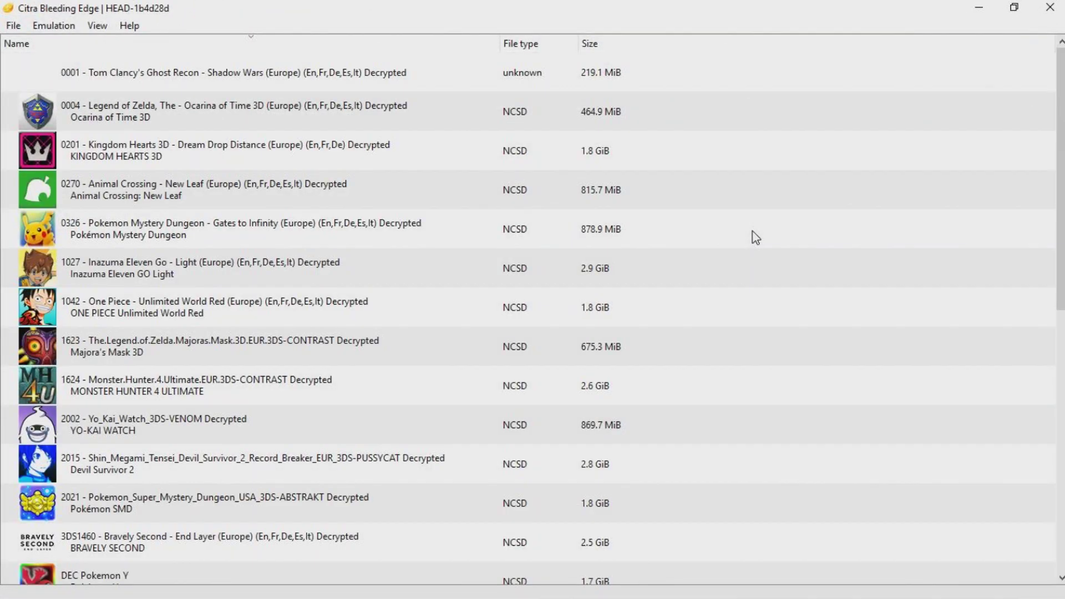
# Launch Pokemon Sun (USA) (Retail) Decrypted from the game list and enter the saved game.
pyautogui.scroll(-4, 542, 317)
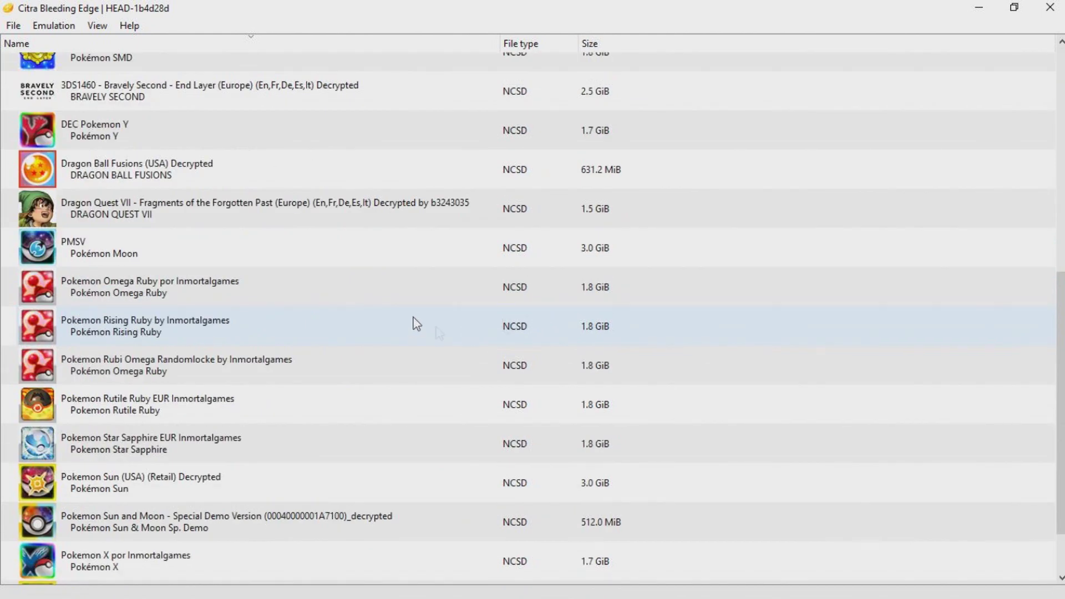
pyautogui.click(218, 488)
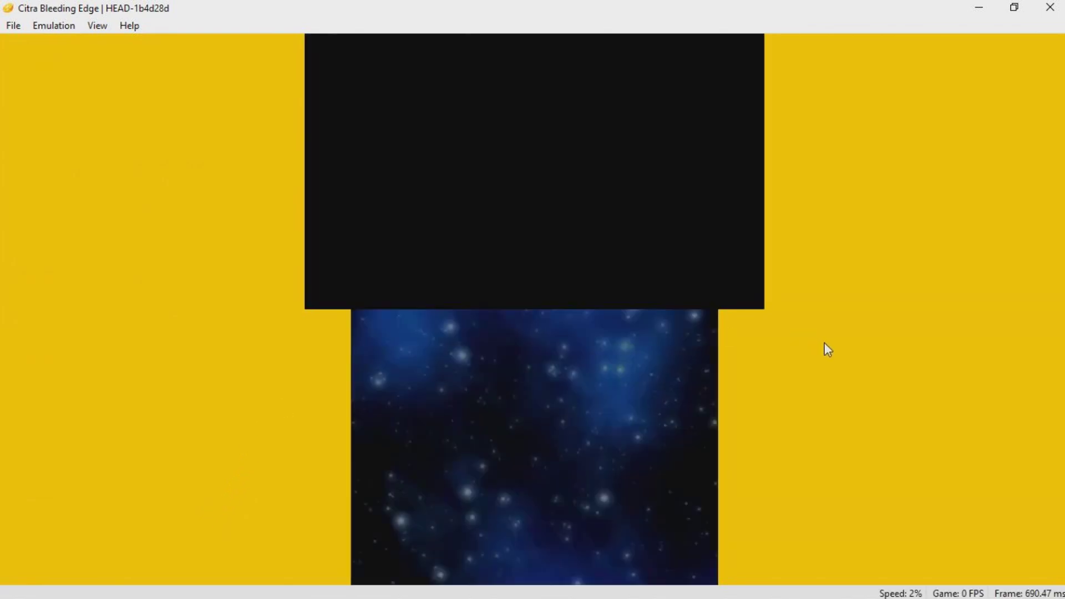
pyautogui.click(825, 344)
pyautogui.click(808, 339)
pyautogui.click(693, 315)
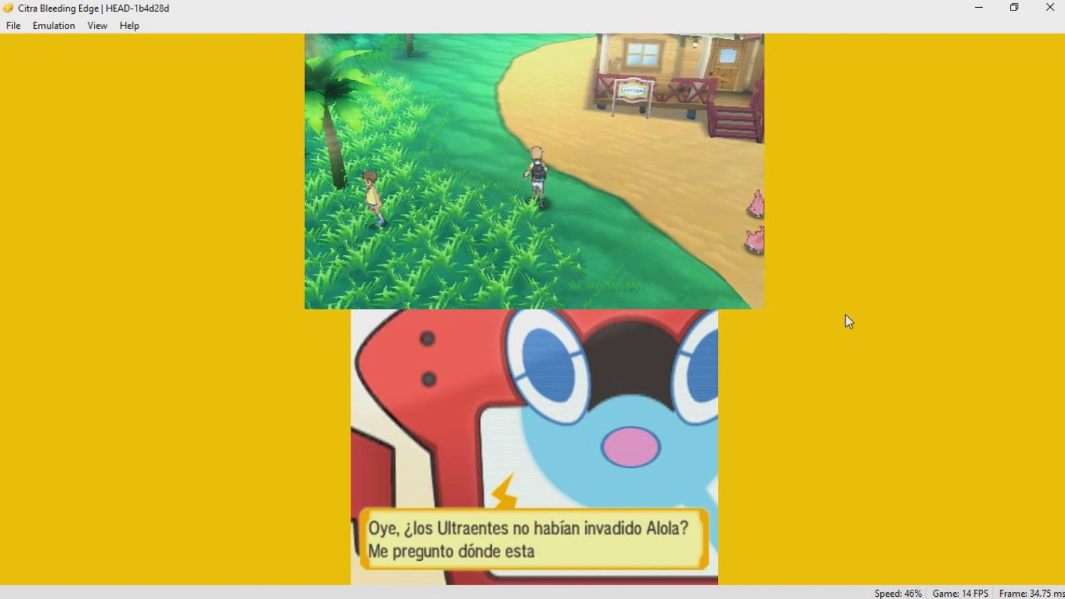
# Return to the game list and start the Pokémon game again.
pyautogui.click(13, 26)
pyautogui.click(35, 43)
pyautogui.click(191, 156)
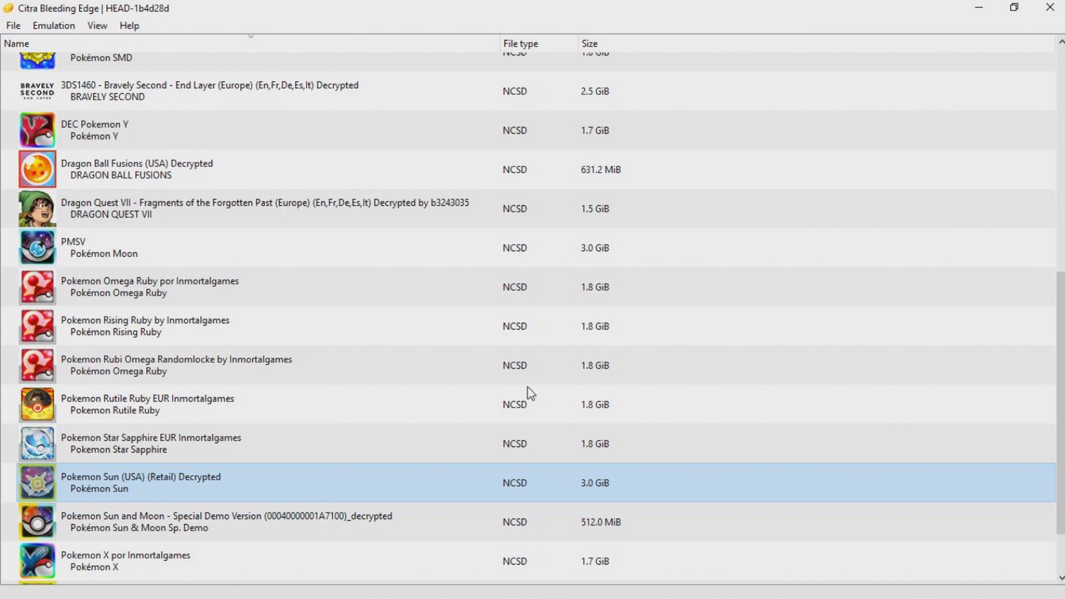
pyautogui.doubleClick(528, 387)
pyautogui.click(827, 354)
pyautogui.click(827, 353)
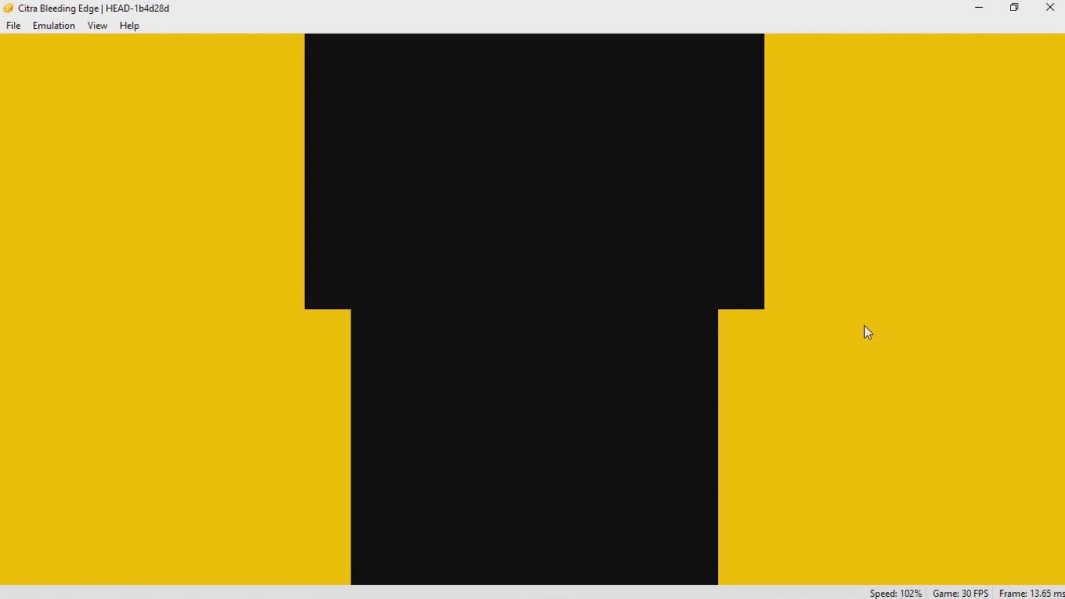
# Open Citra's configuration and review the General, System, Input, Graphics and Audio settings.
pyautogui.click(51, 32)
pyautogui.click(78, 102)
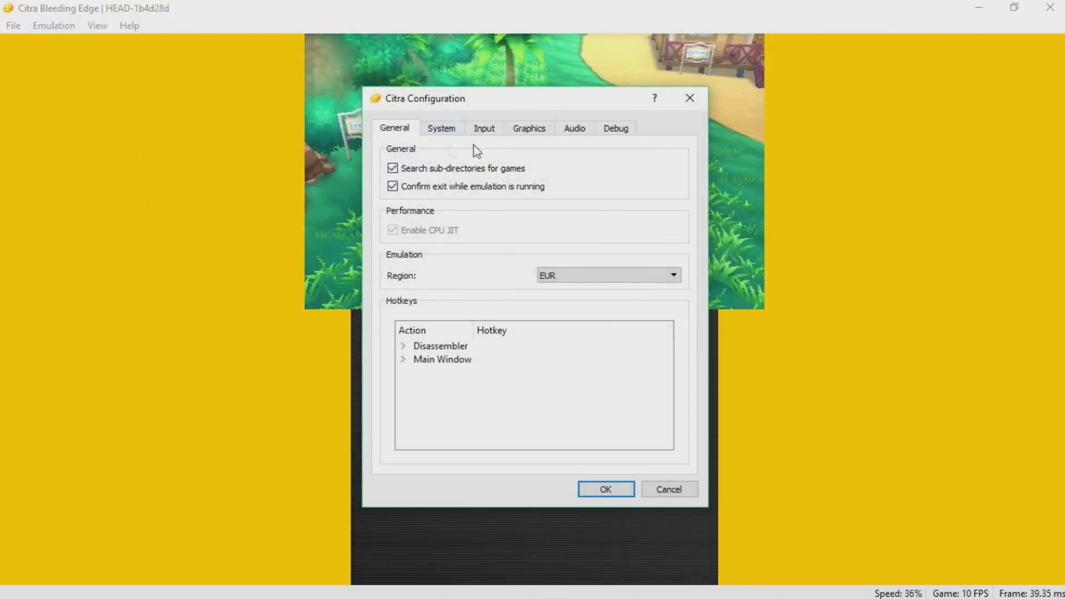
pyautogui.click(443, 129)
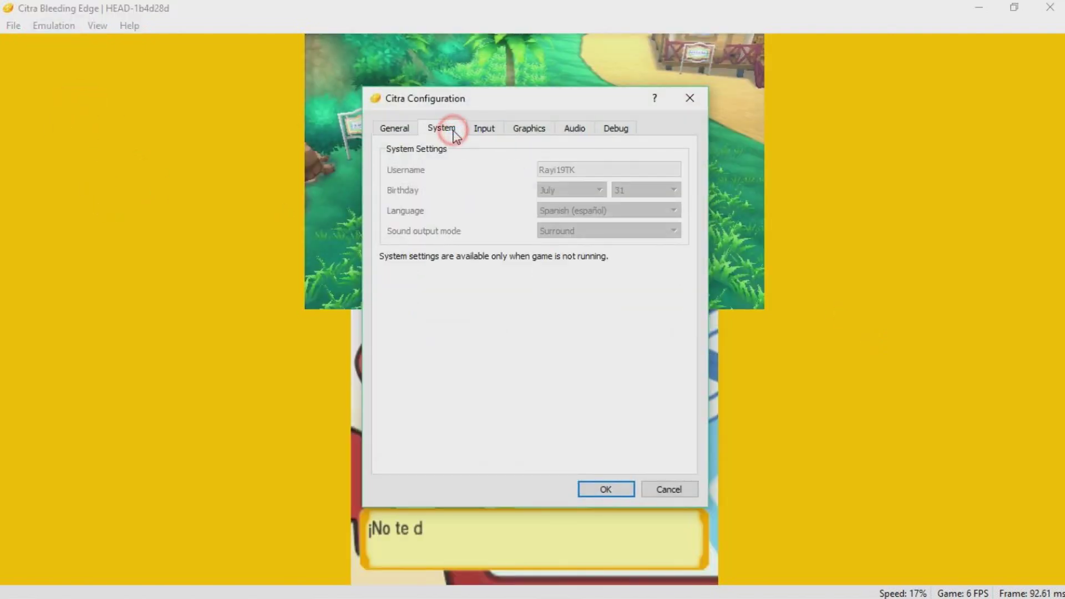
pyautogui.click(524, 129)
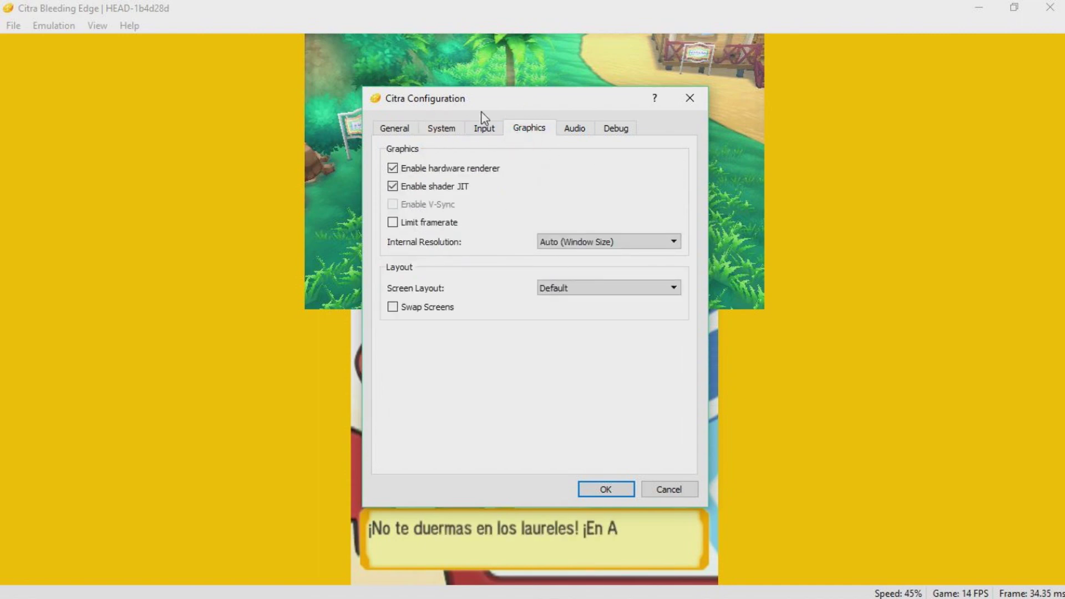
pyautogui.click(485, 128)
pyautogui.click(527, 128)
pyautogui.click(575, 128)
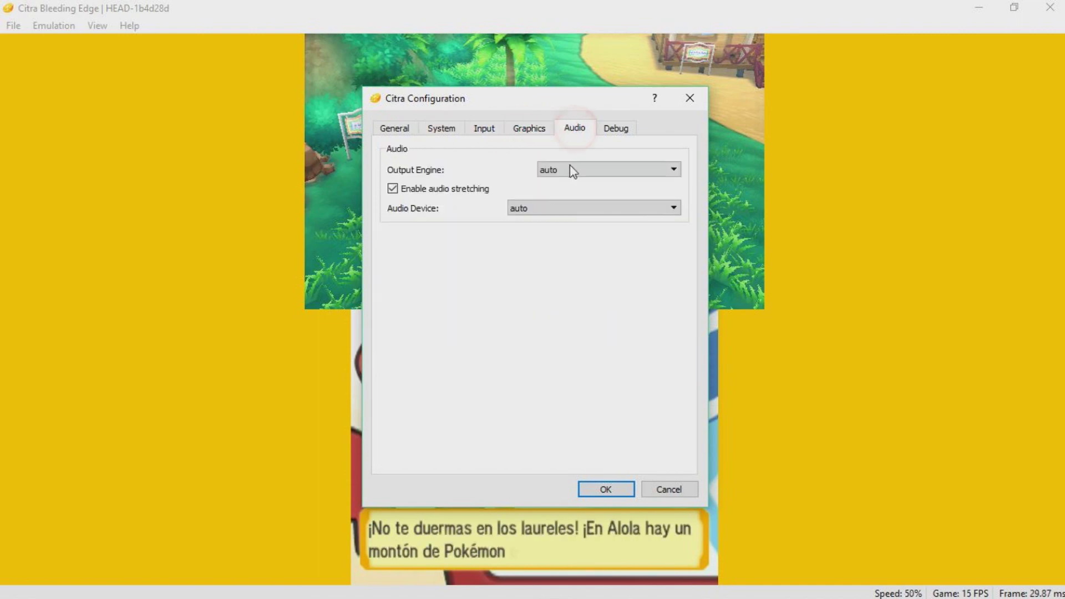
# Set the graphics internal resolution to 2x Native (800x480) and apply the configuration.
pyautogui.click(526, 128)
pyautogui.click(592, 242)
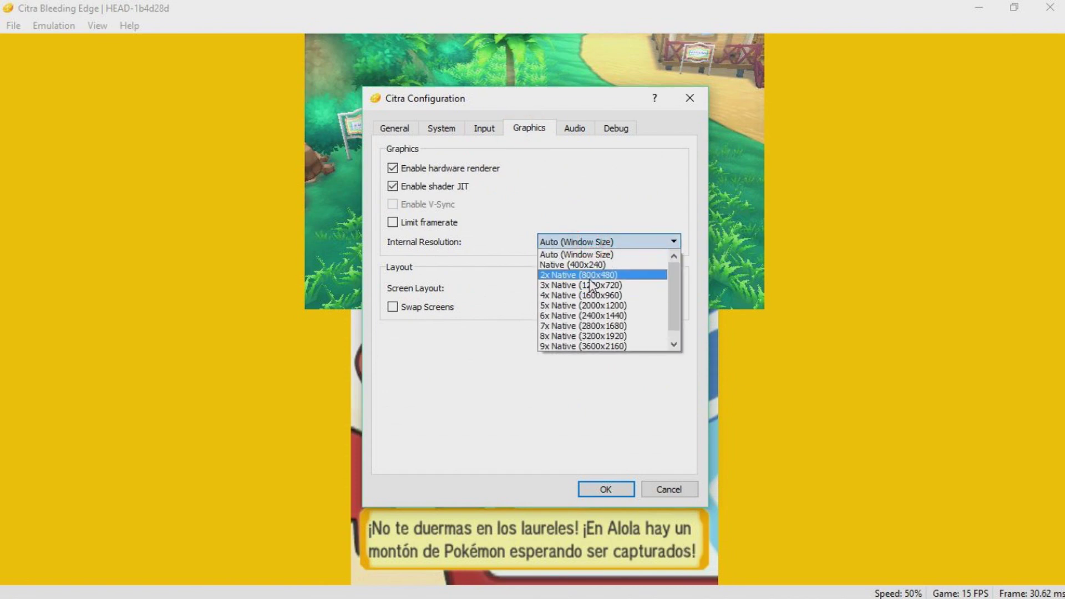
pyautogui.click(589, 275)
pyautogui.click(617, 490)
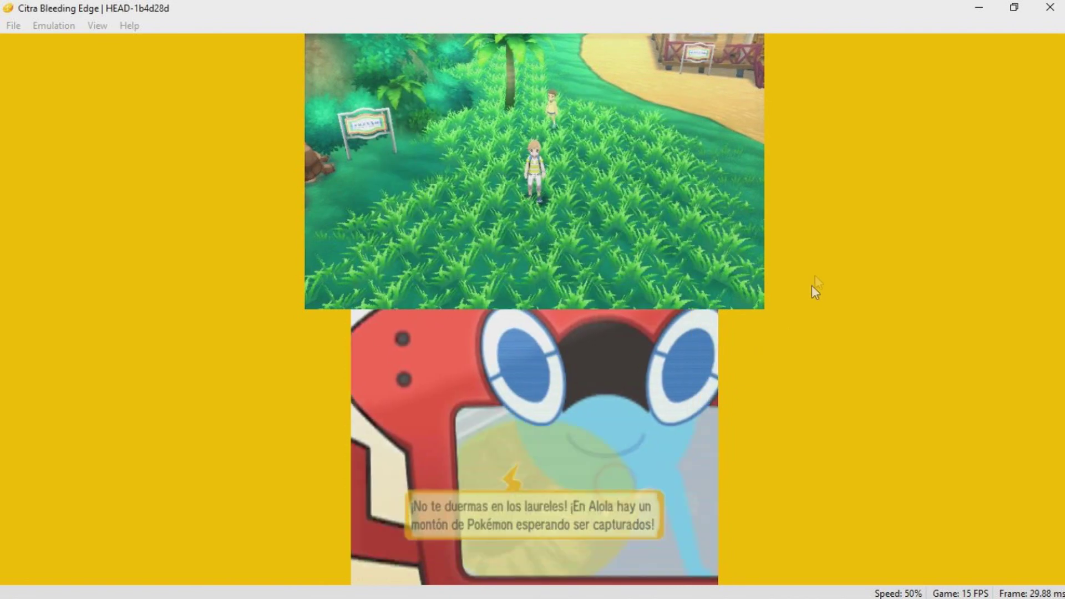
# Run the game character past the beach house and into the tall grass beyond it.
pyautogui.press('Up')
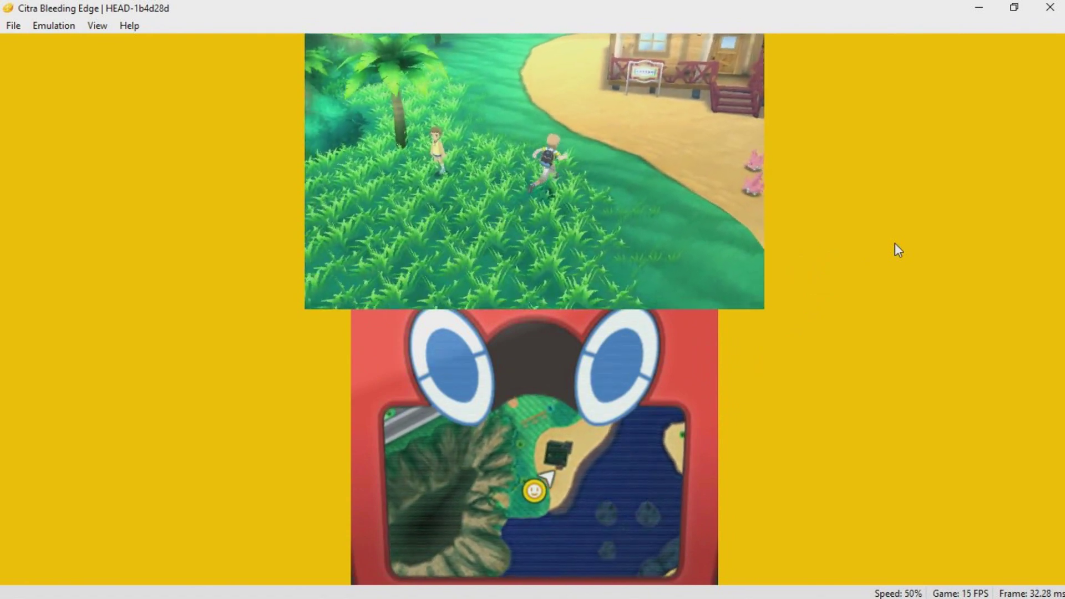
pyautogui.press('Left')
pyautogui.press('Up')
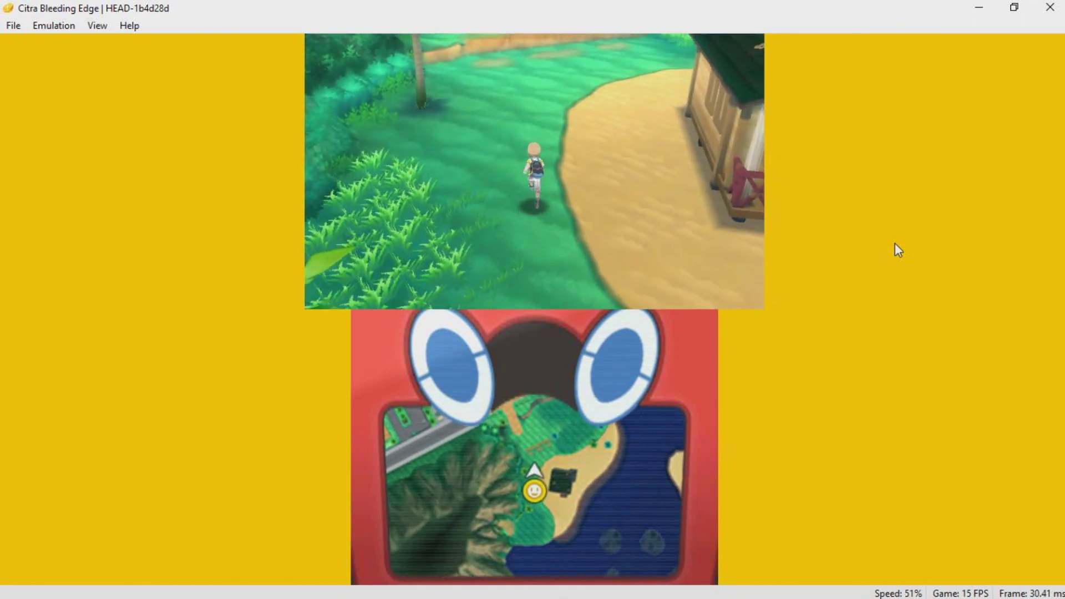
pyautogui.press('Right')
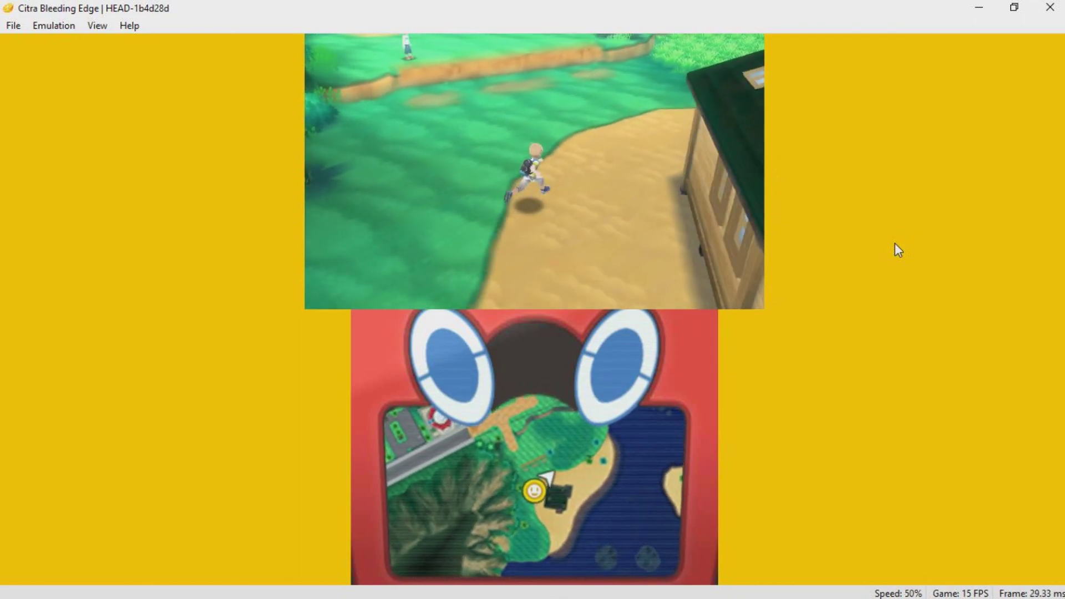
pyautogui.press('Up')
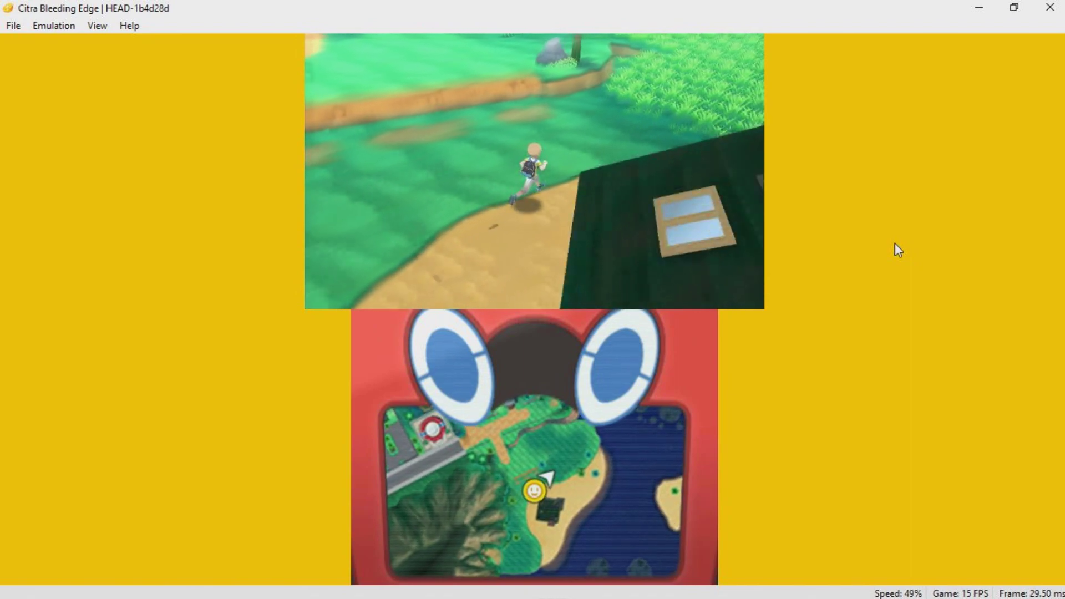
pyautogui.press('Up')
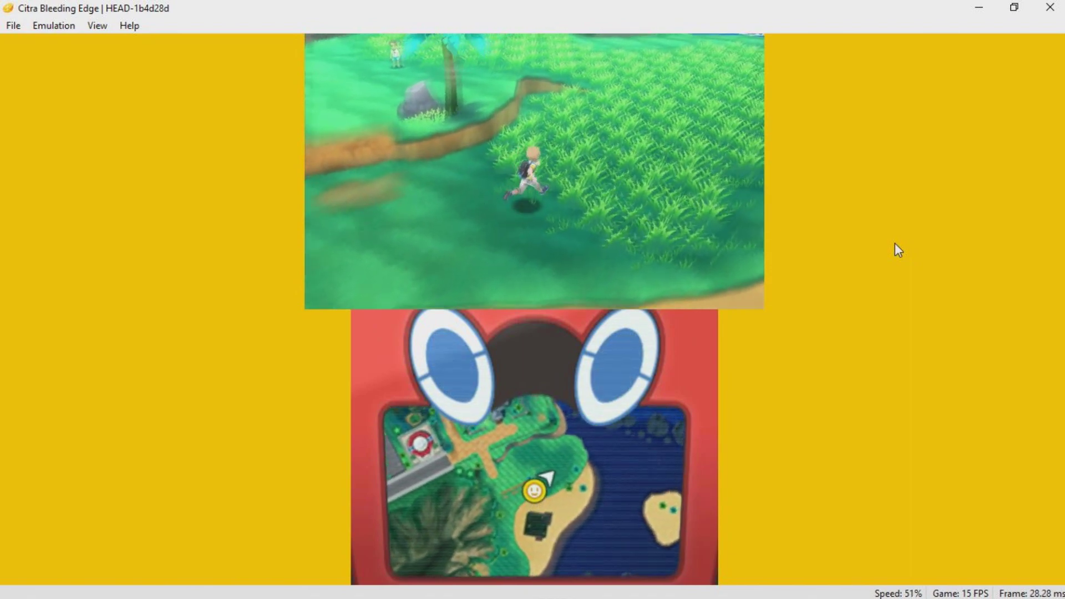
pyautogui.press('Up')
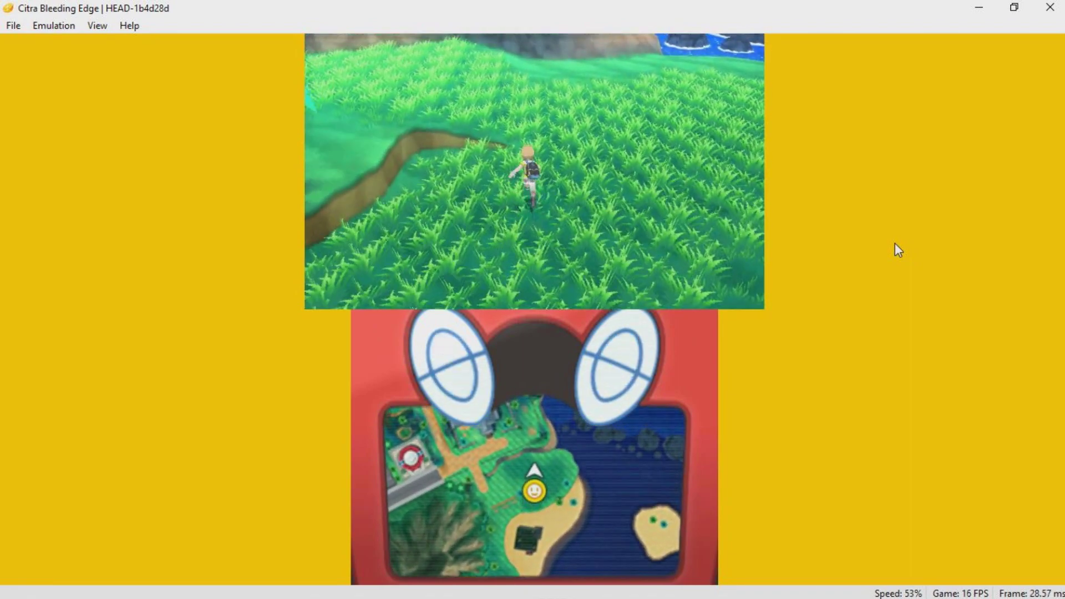
# Walk on through the tall grass into a wild encounter and attack the Slowpoke with Chispa.
pyautogui.press('Up')
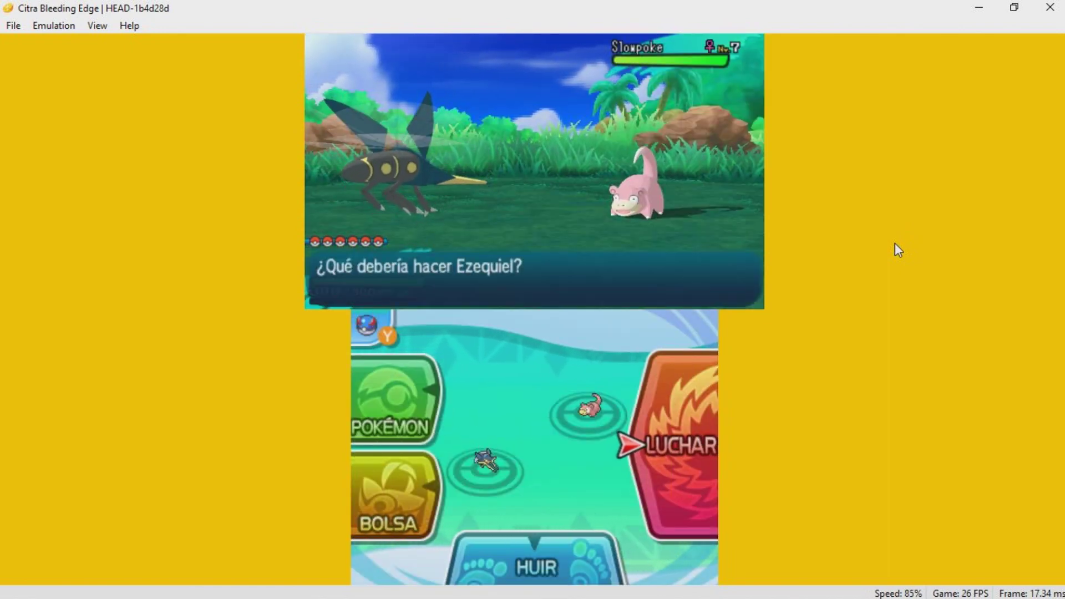
pyautogui.press('a')
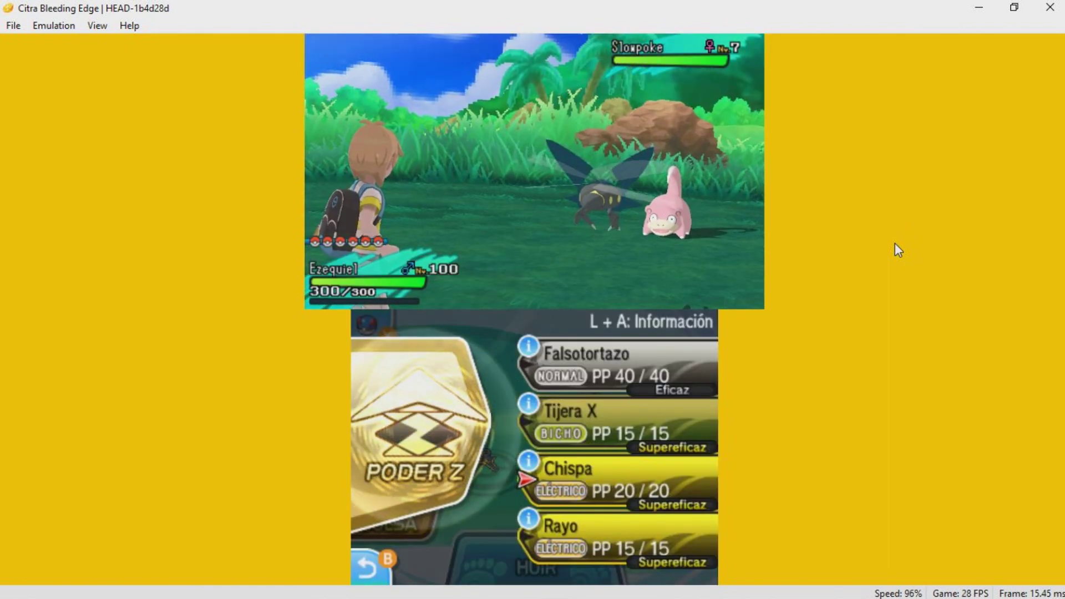
pyautogui.press('a')
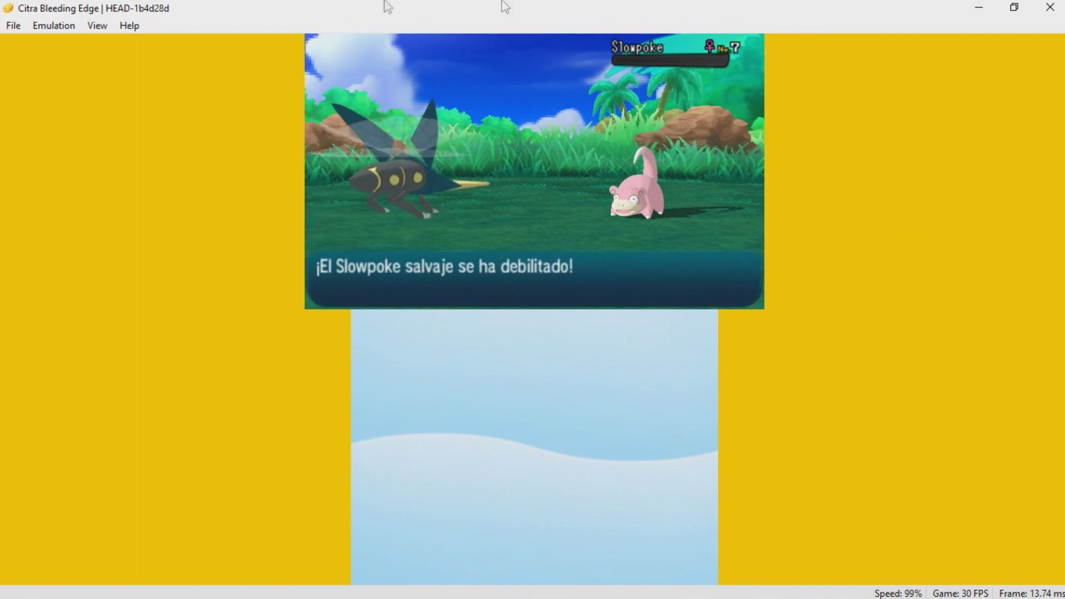
# Start loading a new game file in Citra and open the Juegos3DS folder inside WinDS PRO.
pyautogui.click(11, 24)
pyautogui.click(48, 45)
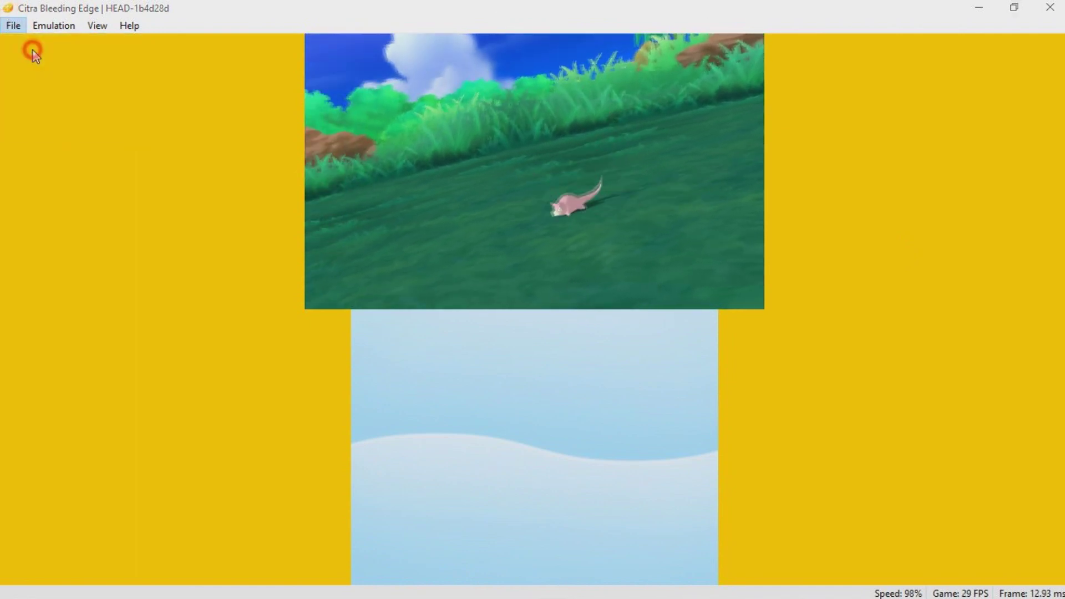
pyautogui.click(207, 54)
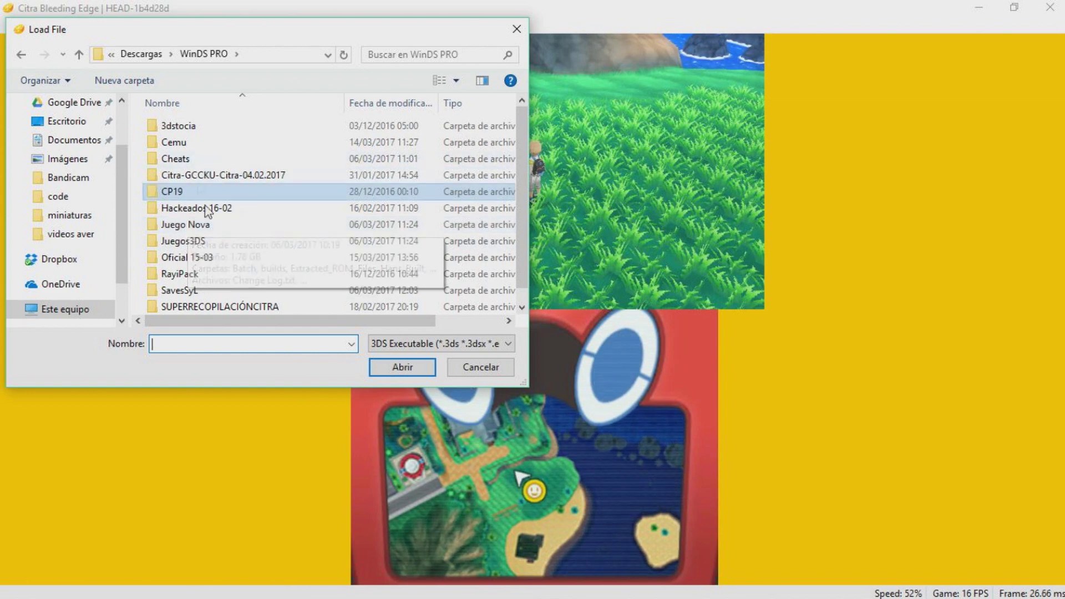
pyautogui.scroll(-1, 206, 217)
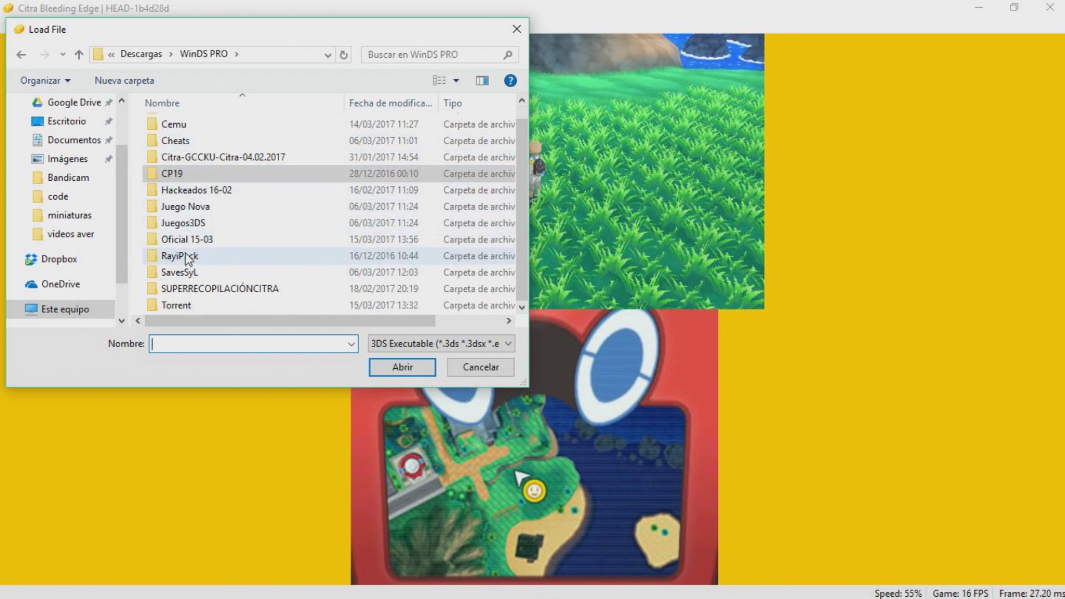
pyautogui.scroll(1, 192, 216)
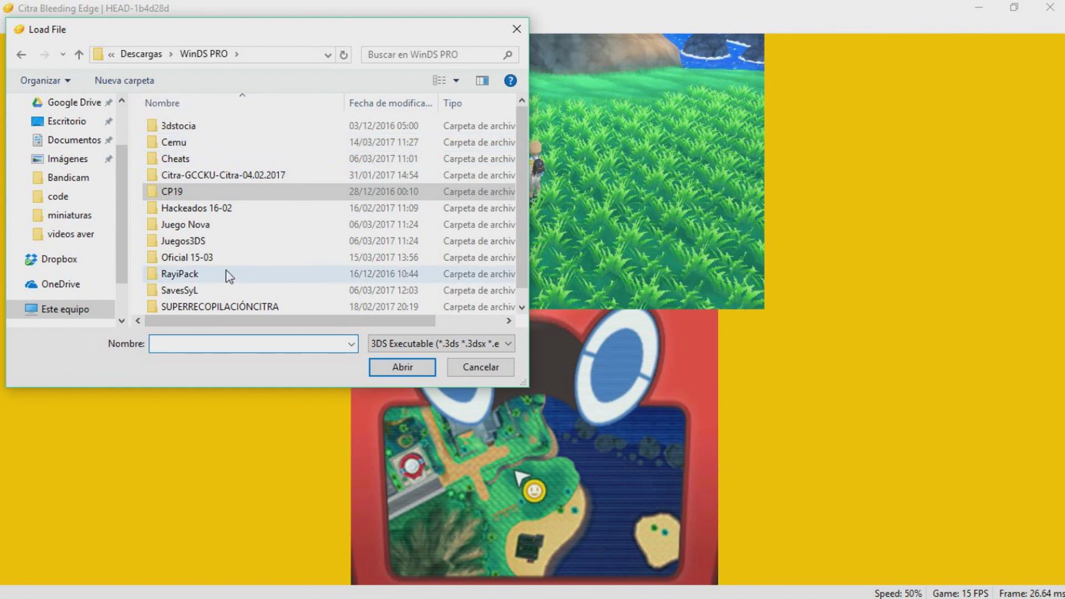
pyautogui.scroll(-1, 226, 270)
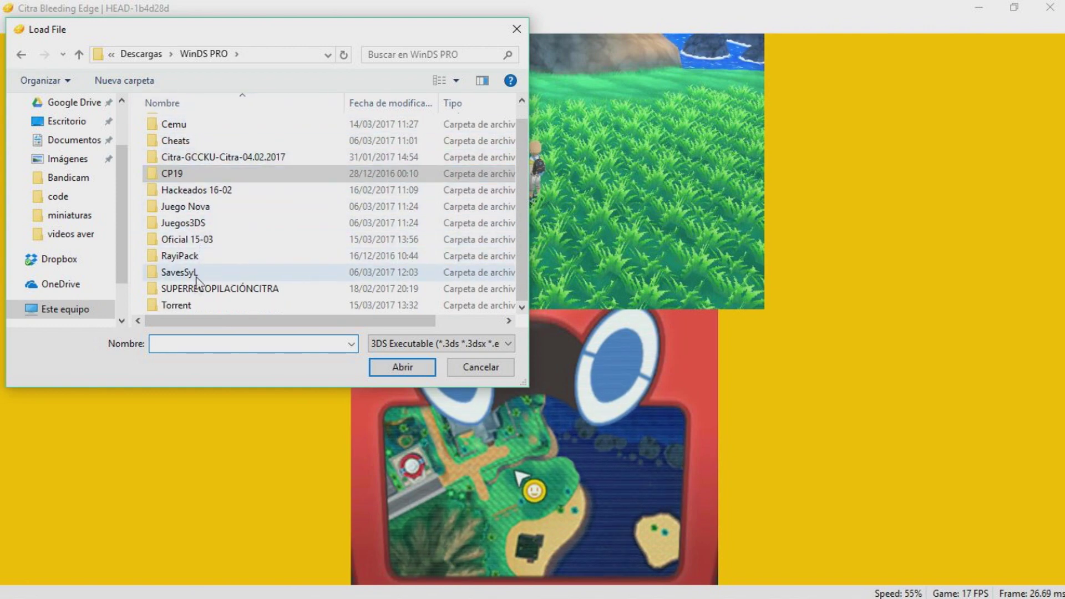
pyautogui.doubleClick(194, 224)
# Load the Hoenn-region Pokémon game from the Juegos3DS folder and continue its saved game.
pyautogui.scroll(-2, 195, 234)
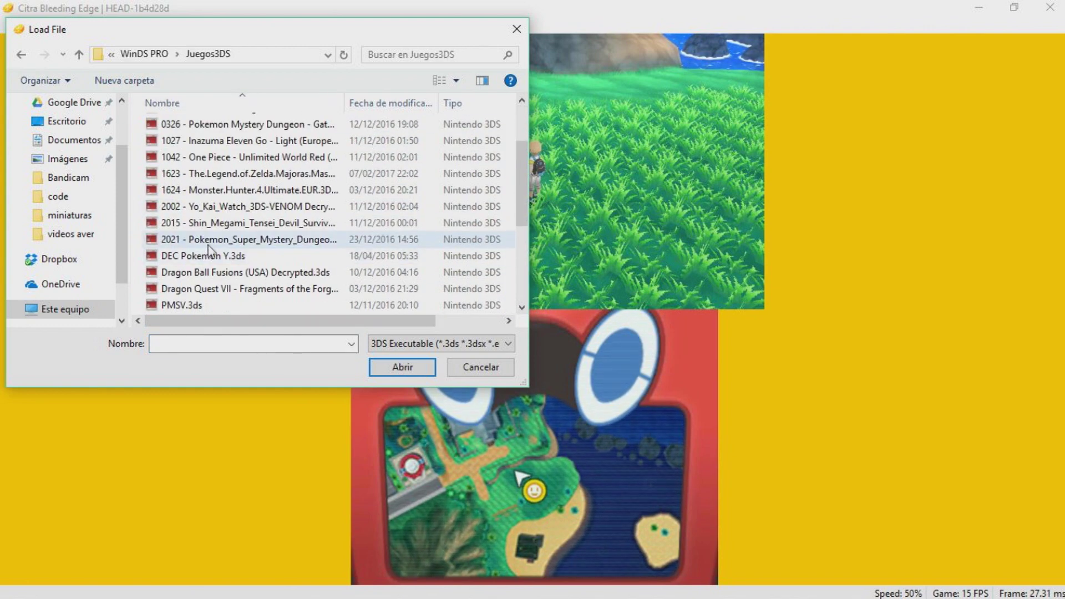
pyautogui.scroll(1, 211, 162)
pyautogui.scroll(1, 210, 166)
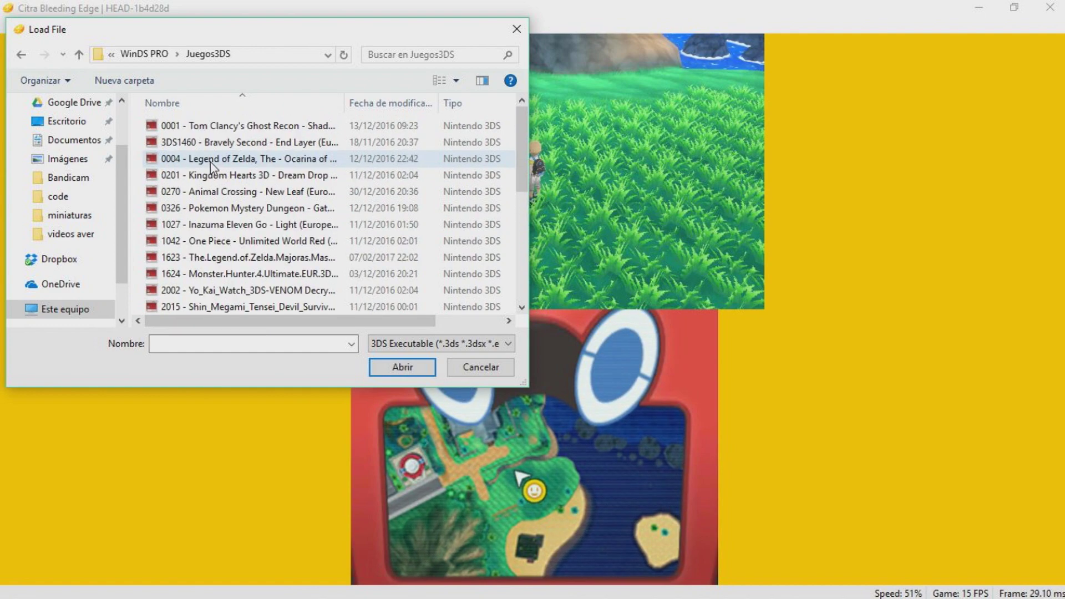
pyautogui.scroll(-2, 211, 162)
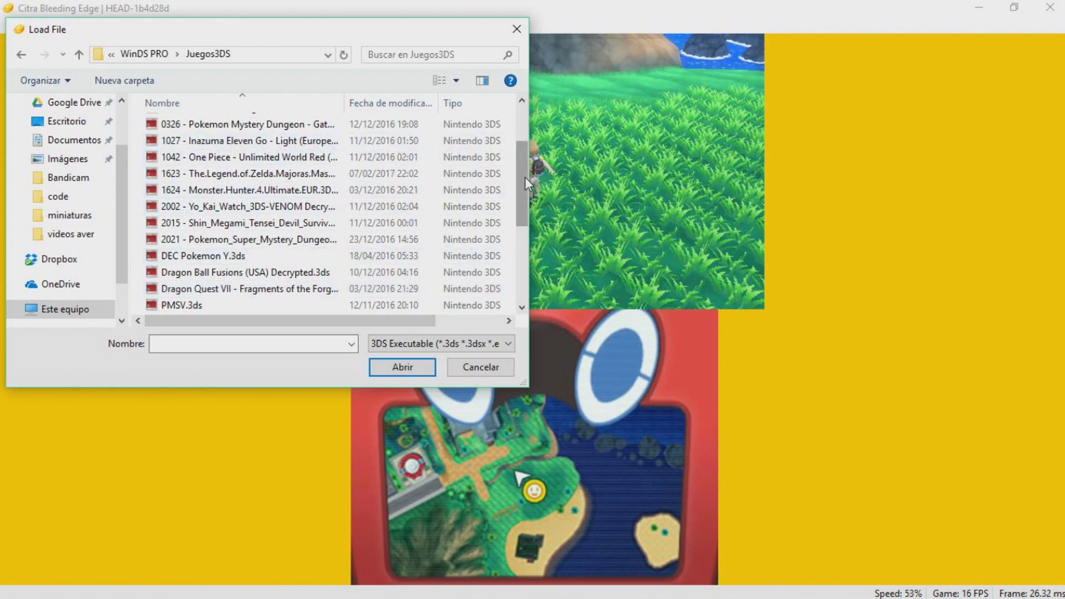
pyautogui.scroll(-2, 354, 188)
pyautogui.doubleClick(223, 216)
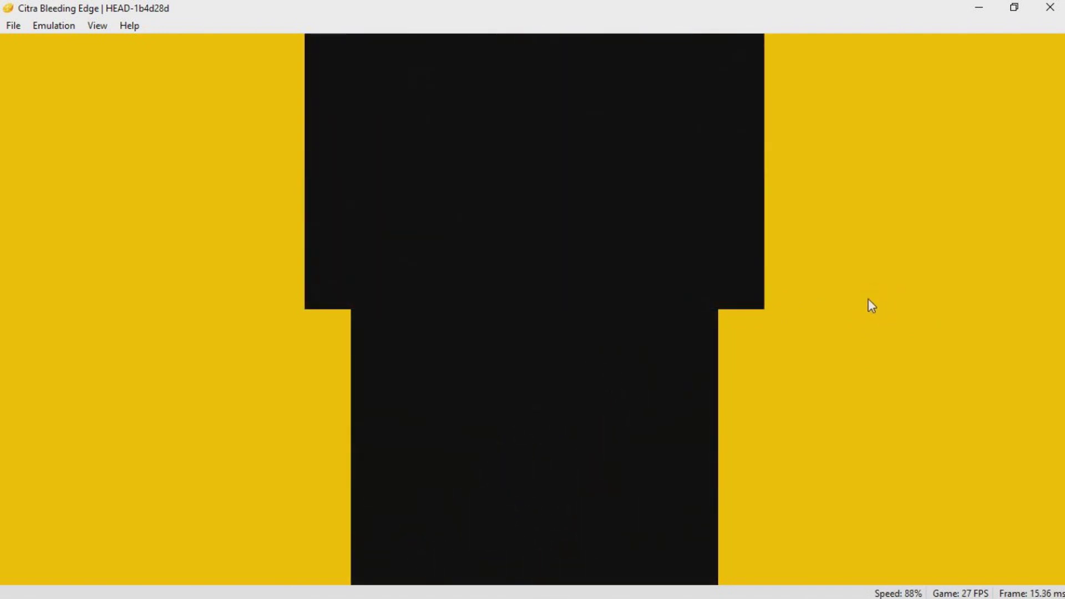
pyautogui.press('a')
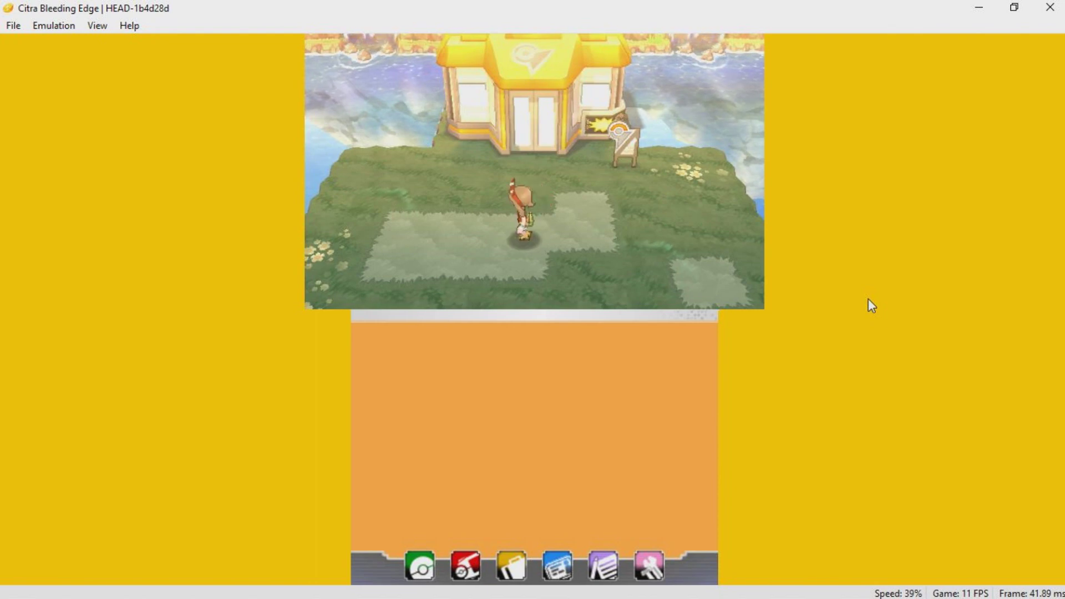
# Open the in-game Pokémon party and have FARAON use the move Vuelo.
pyautogui.press('z')
pyautogui.press('a')
pyautogui.press('Down')
pyautogui.press('Down')
pyautogui.press('a')
pyautogui.press('Down')
pyautogui.press('a')
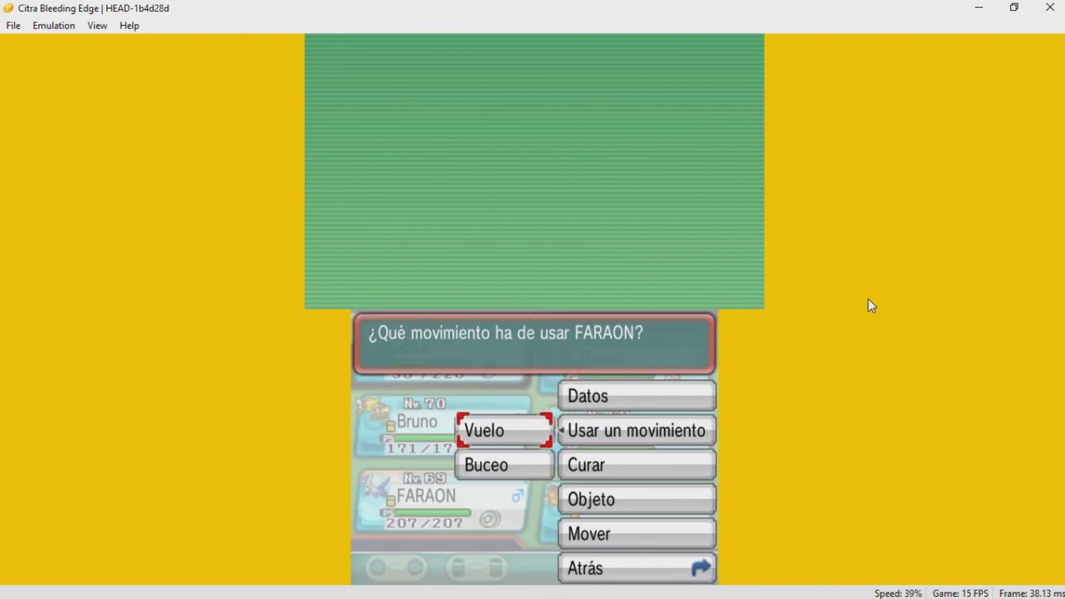
pyautogui.press('a')
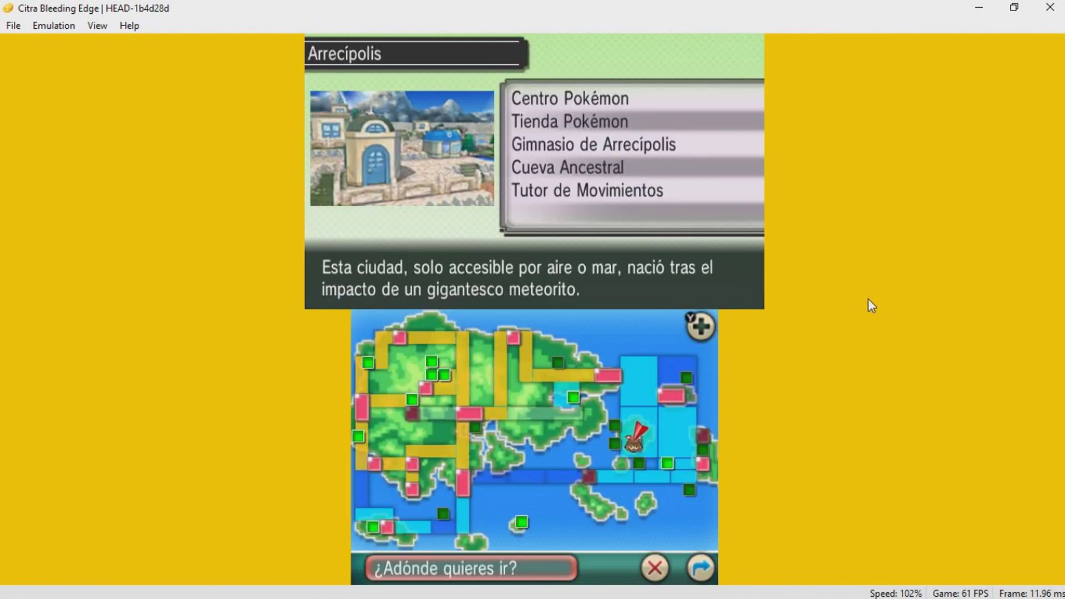
# Select Ruta 104 on the region map as the flight destination and fly there.
pyautogui.press('Left')
pyautogui.press('Down')
pyautogui.press('Down')
pyautogui.press('a')
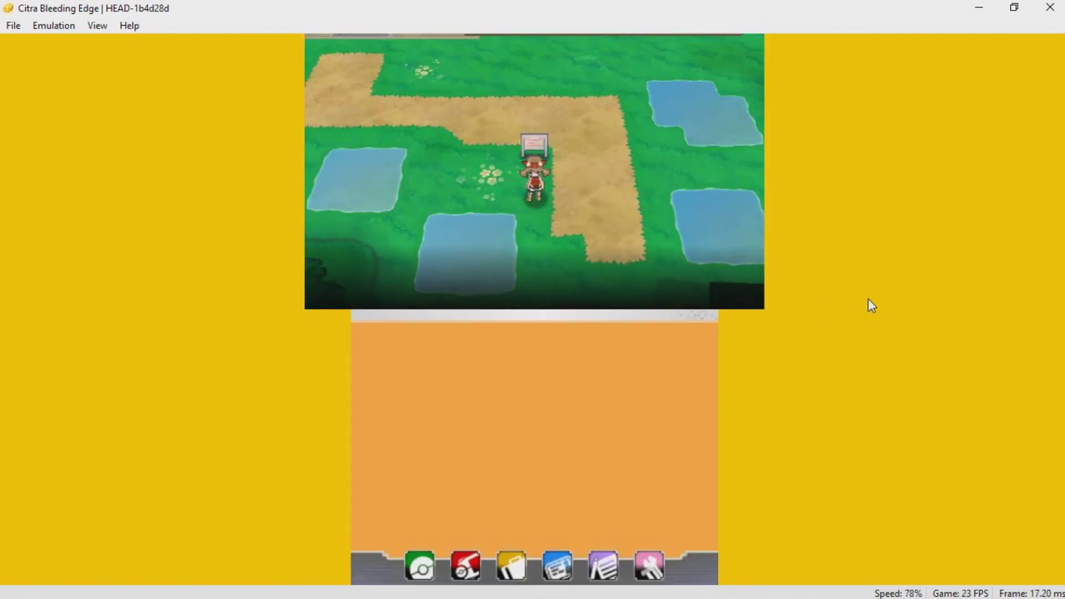
# Run the character south from the sign and across the wooden bridge on Ruta 104 to the far shore.
pyautogui.press('Down')
pyautogui.press('Right')
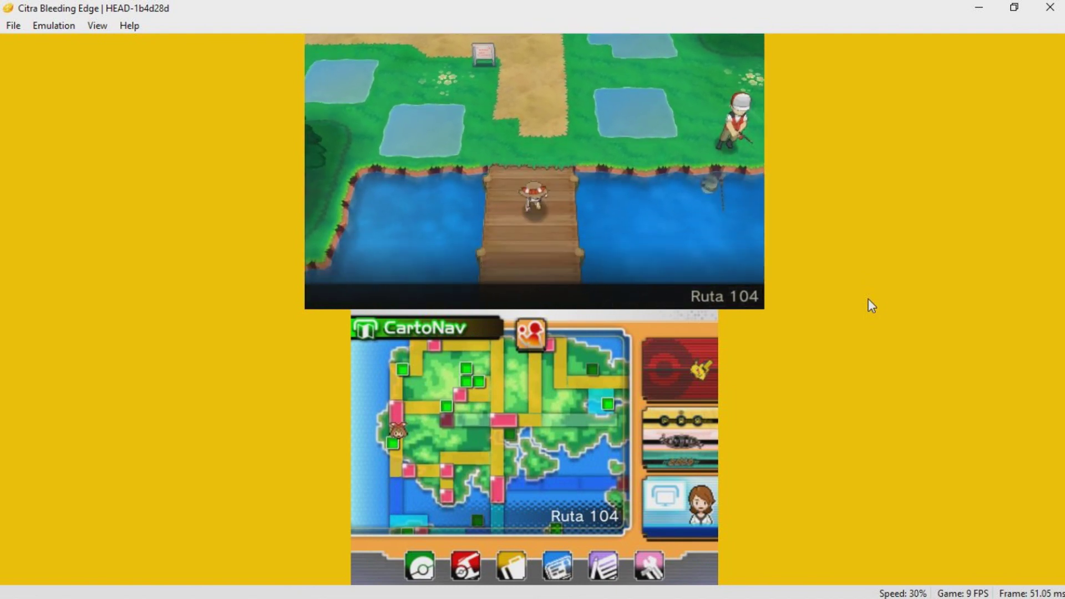
pyautogui.press('Down')
pyautogui.press('Down')
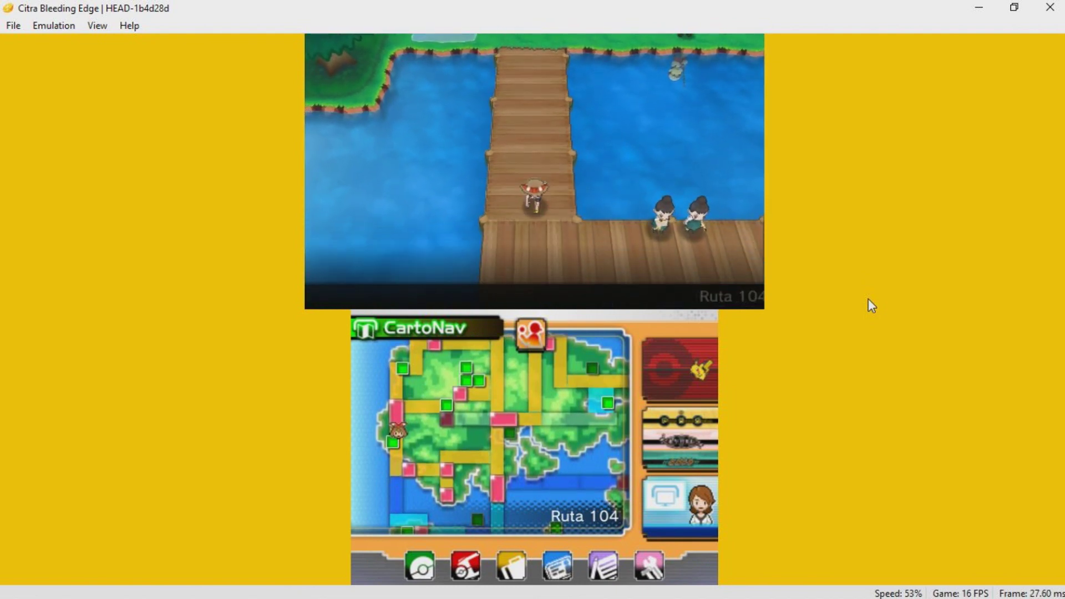
pyautogui.press('Down')
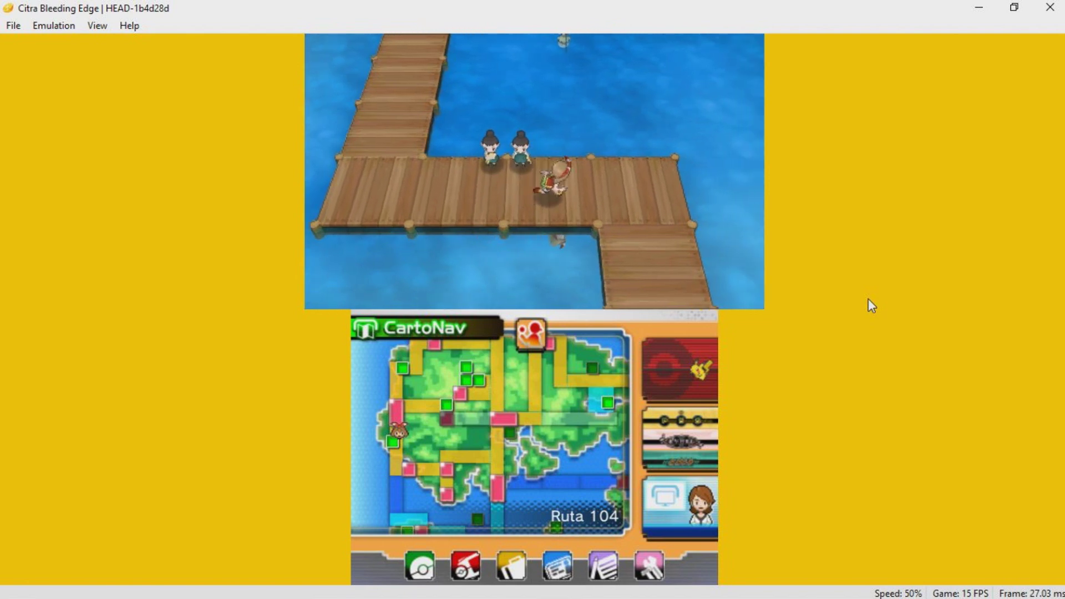
pyautogui.press('Right')
pyautogui.press('Down')
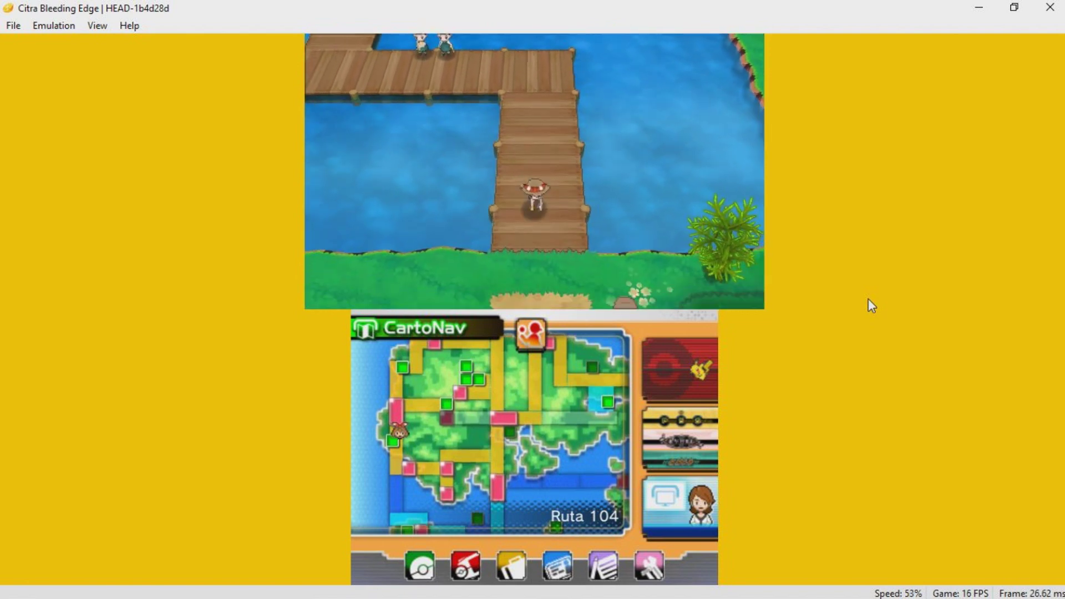
pyautogui.press('Down')
# Follow the dirt path west past the fences, enter Bosque Petalia and walk into its tall grass.
pyautogui.press('Left')
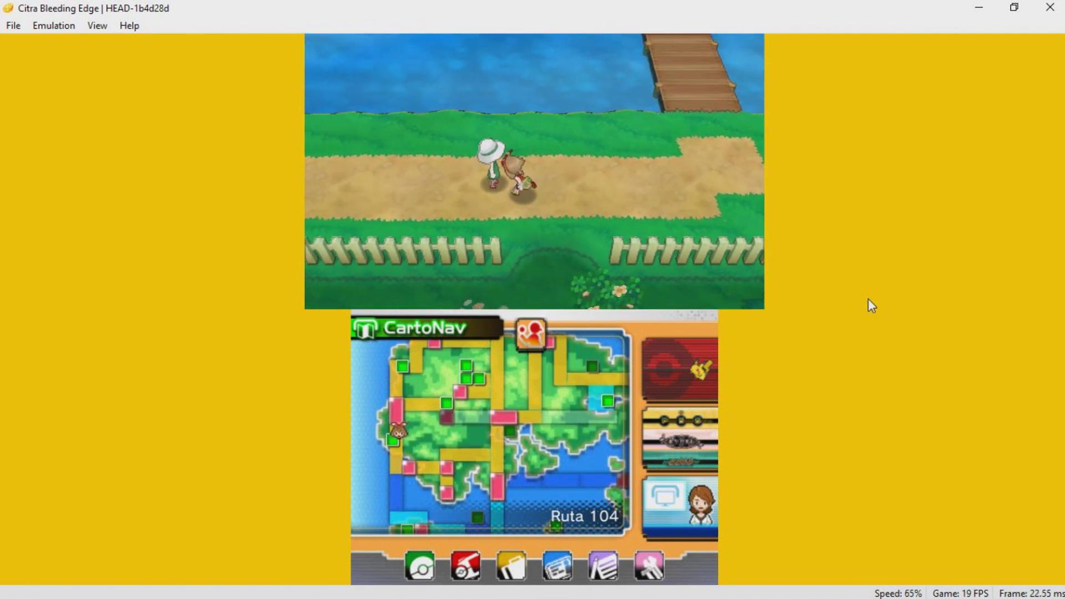
pyautogui.press('Down')
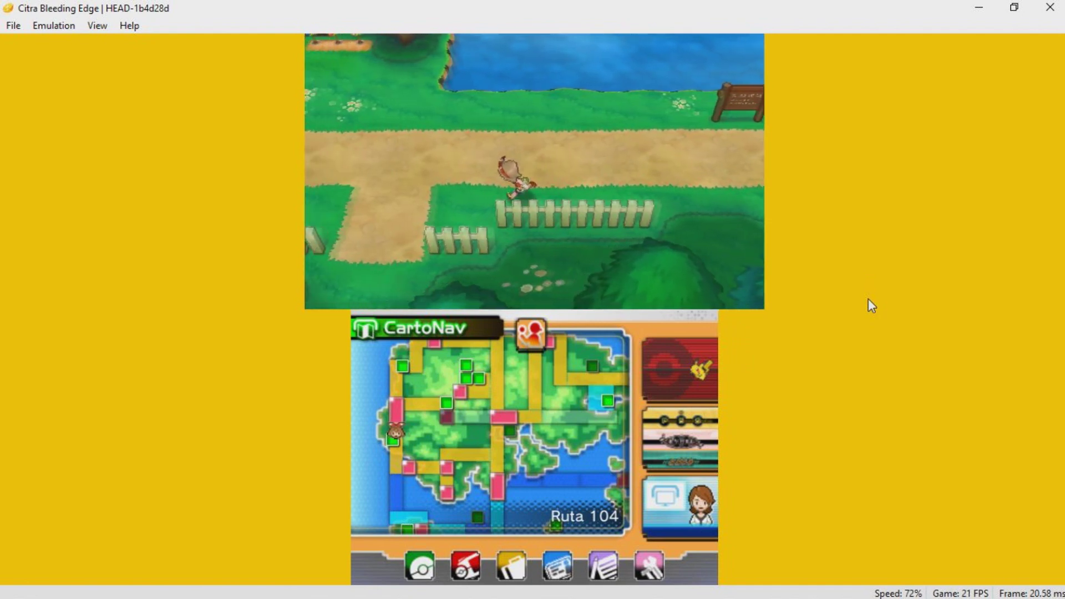
pyautogui.press('Left')
pyautogui.press('Down')
pyautogui.press('Down')
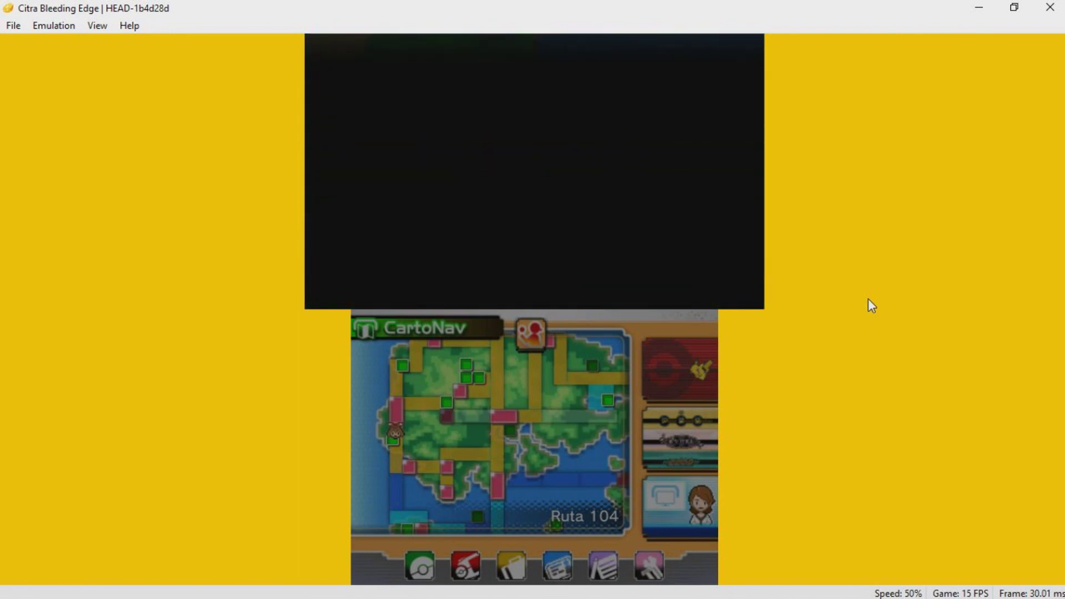
pyautogui.press('Down')
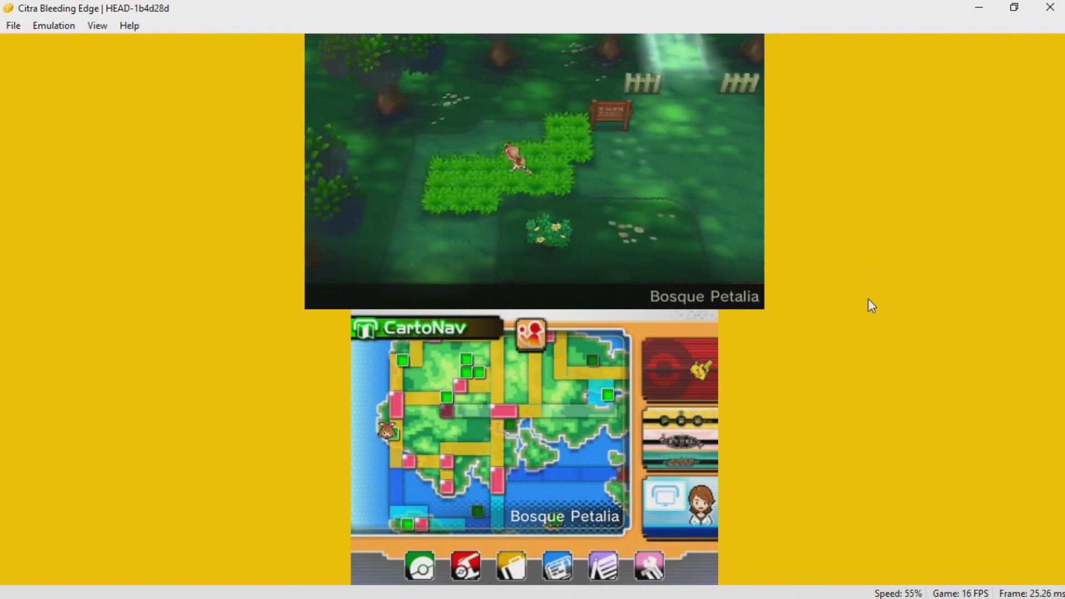
pyautogui.press('Right')
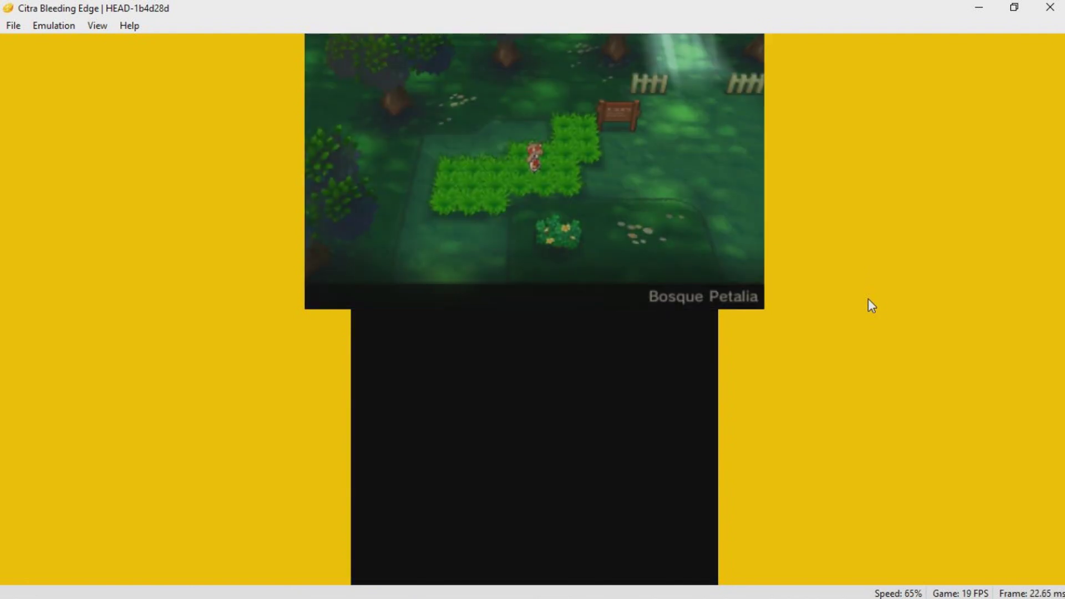